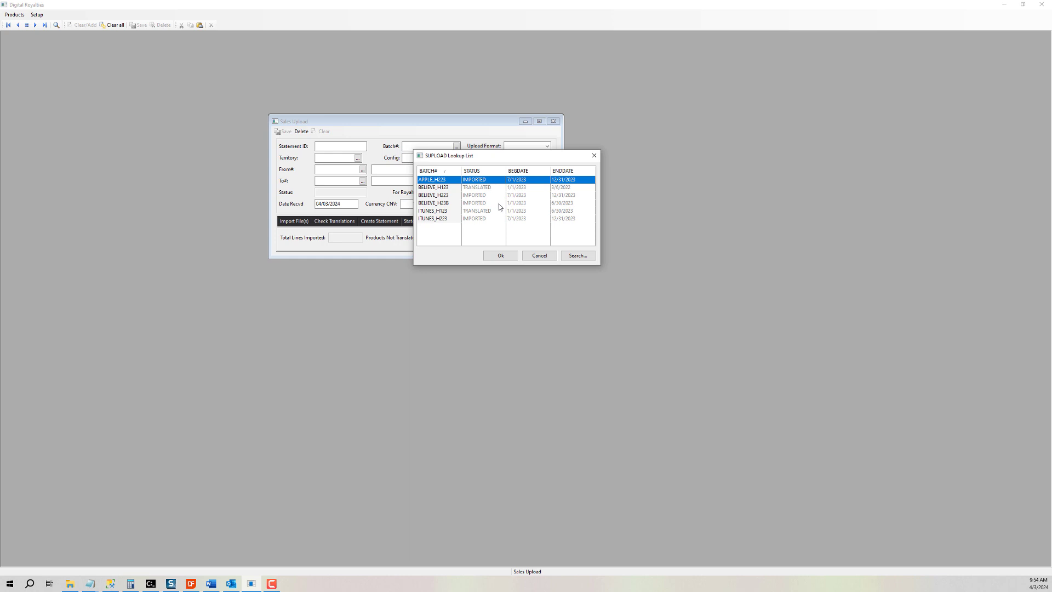
Load the APPLE_H223 sales batch and open its product translation check.
click(501, 256)
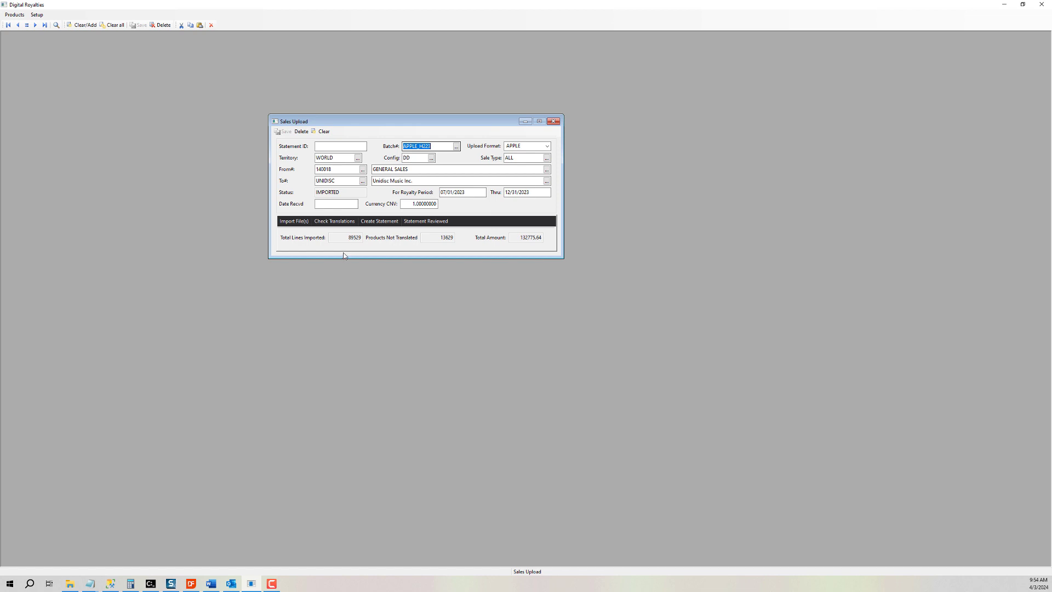
click(339, 222)
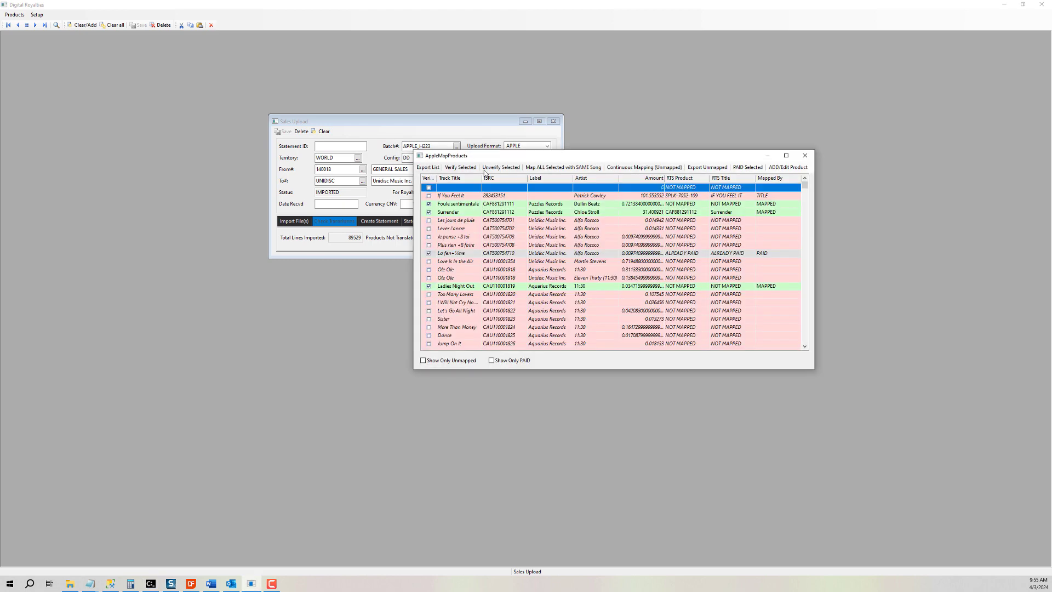
drag(612, 155, 419, 150)
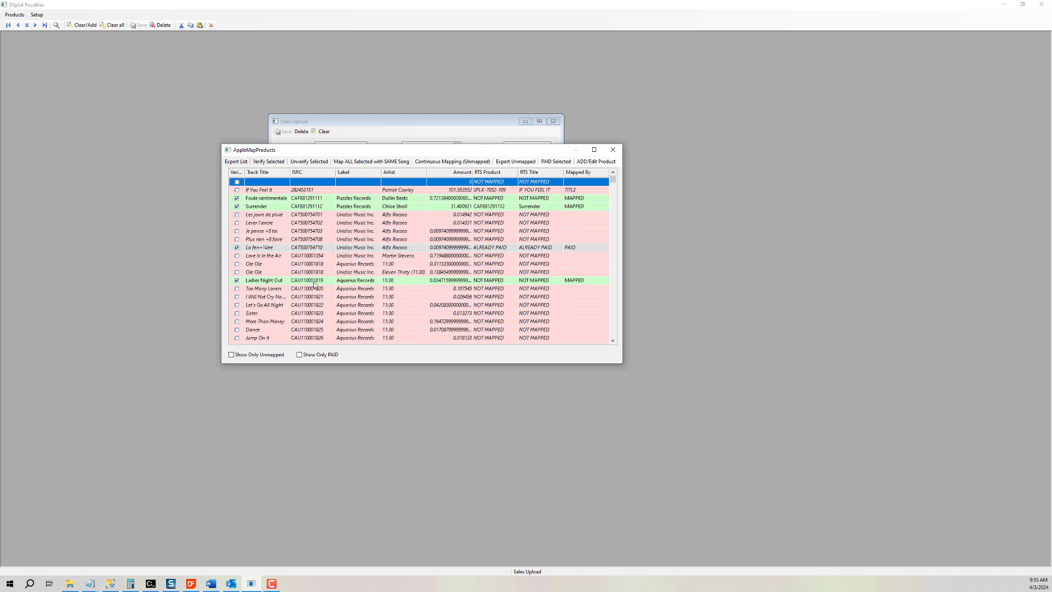
Add the unmapped track "I Will Not Cry No More" as a new product, clearing the proposed number so one is assigned automatically.
click(273, 299)
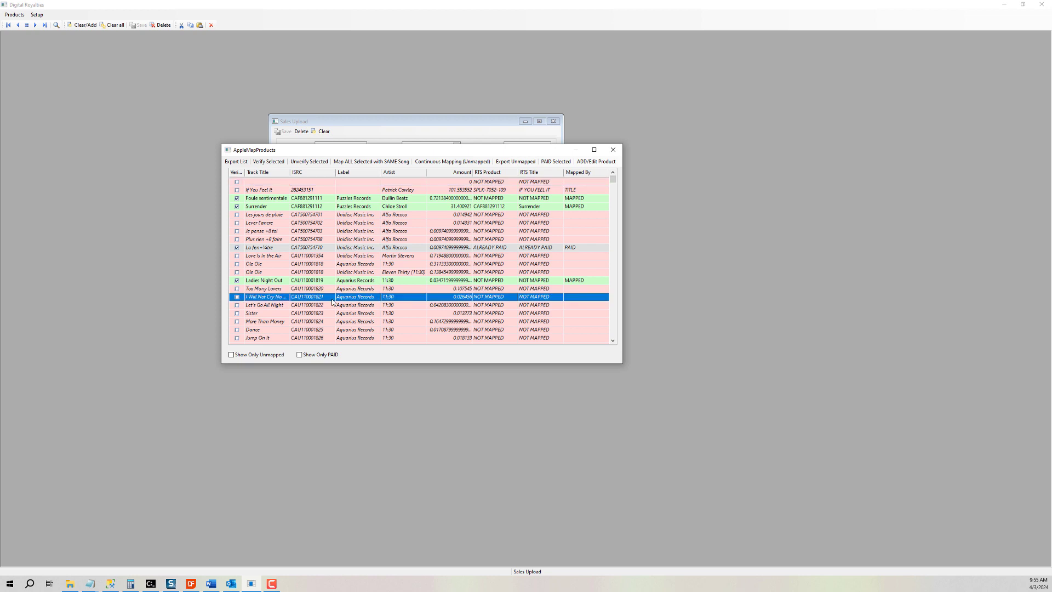
click(596, 162)
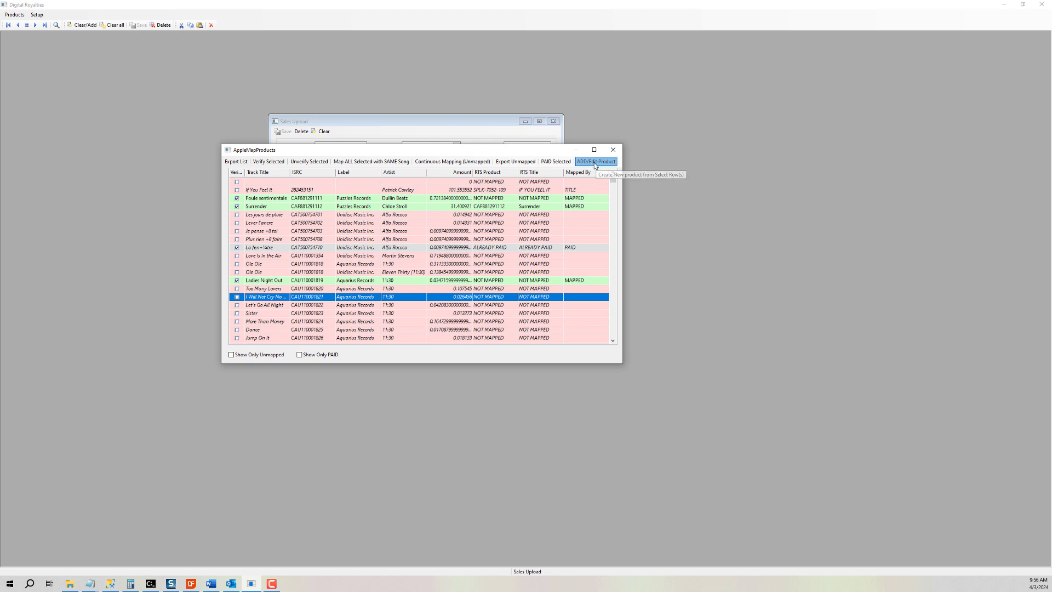
drag(337, 189, 397, 196)
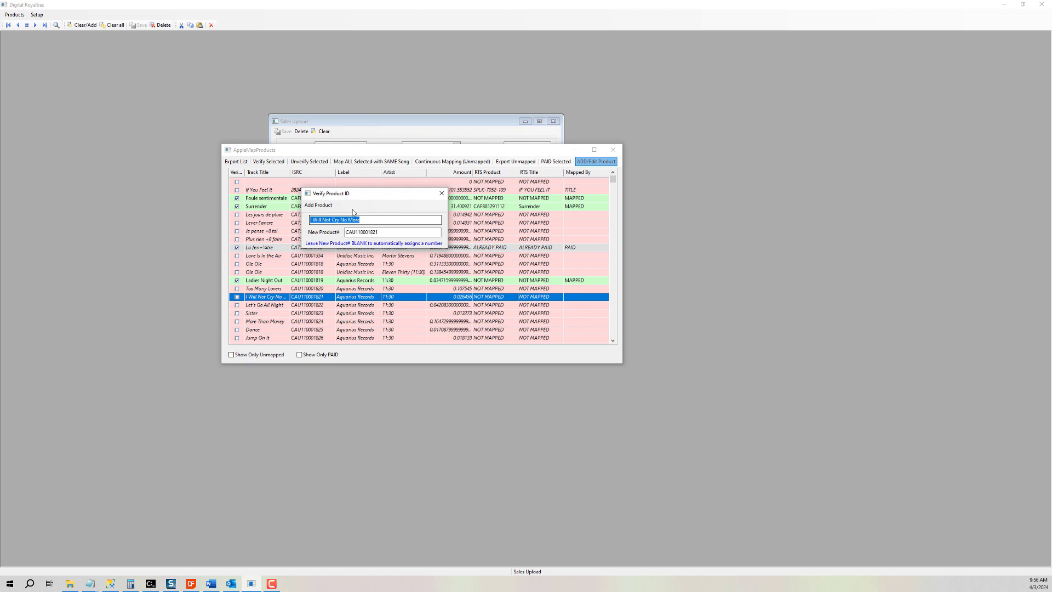
click(324, 219)
click(394, 233)
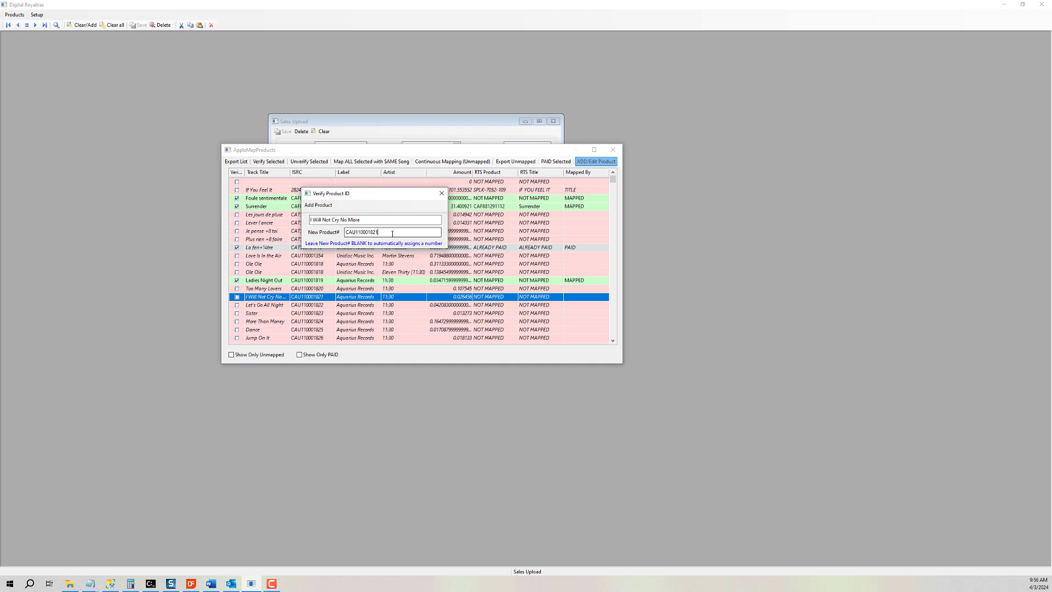
drag(392, 234, 346, 233)
key(BackSpace)
click(320, 206)
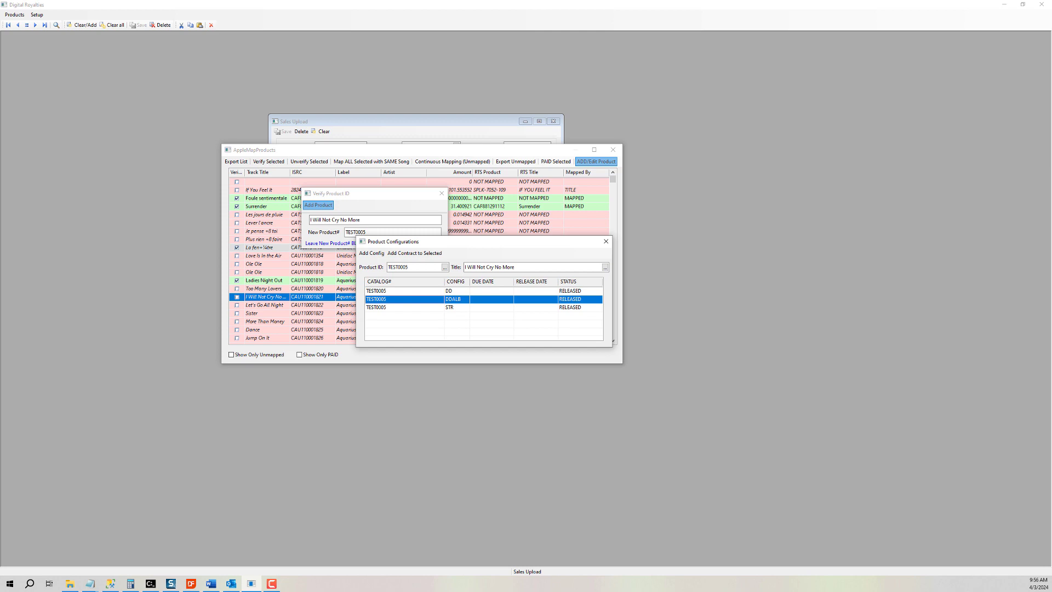
Switch to Right Track Music Publishing and look up the new product by the number prefix TEST.
drag(1051, 82, 473, 132)
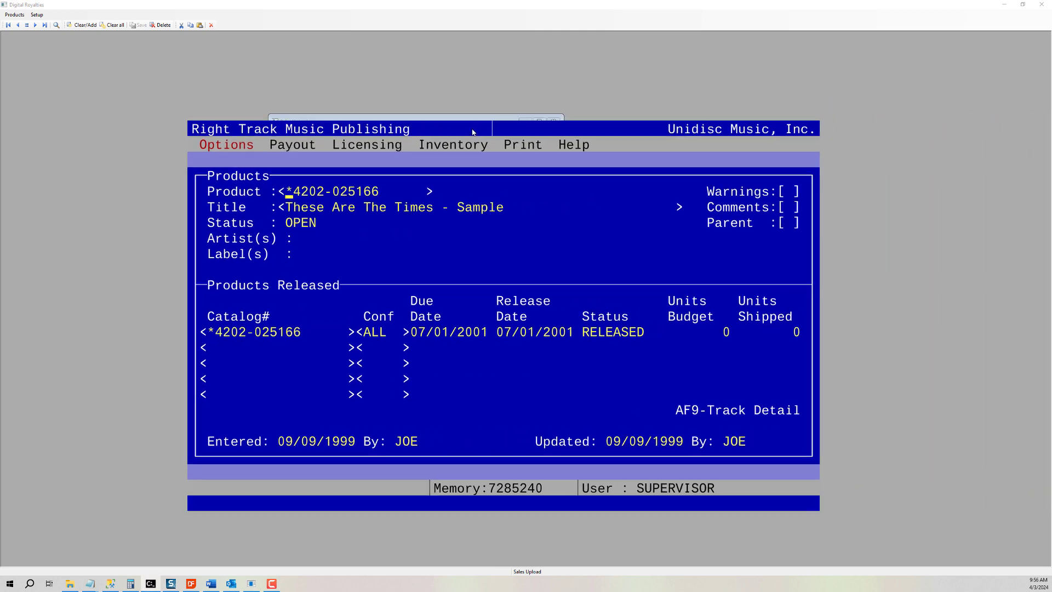
key(F5)
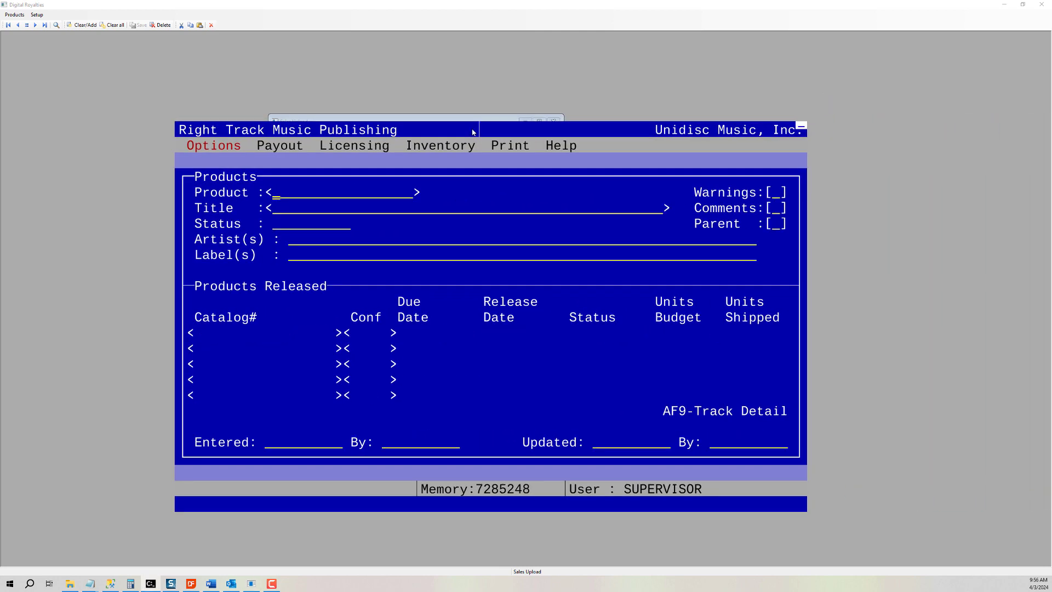
text(TEST)
key(Return)
key(Return)
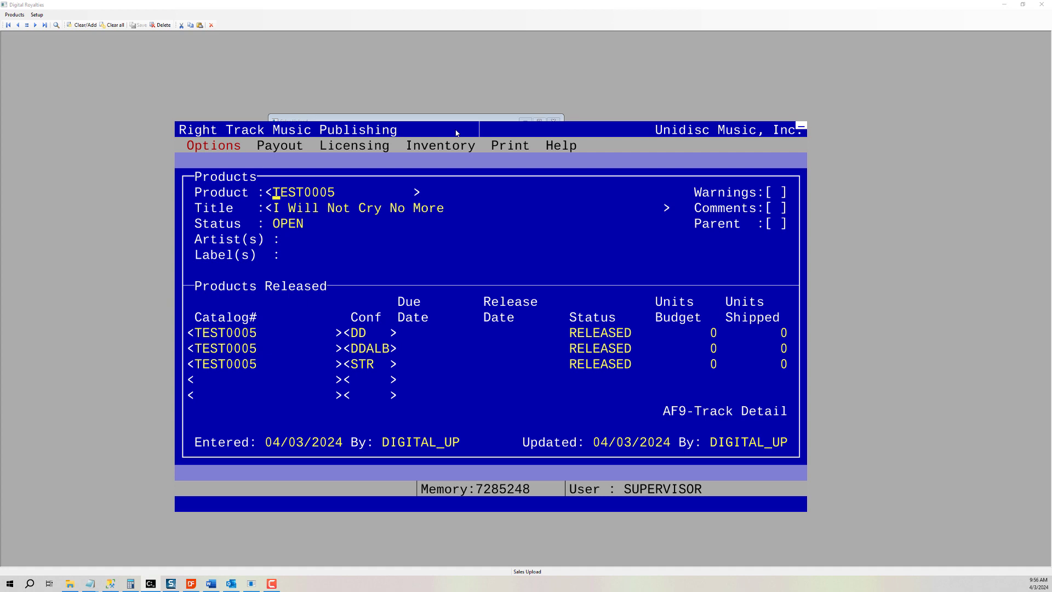
drag(457, 133, 1051, 145)
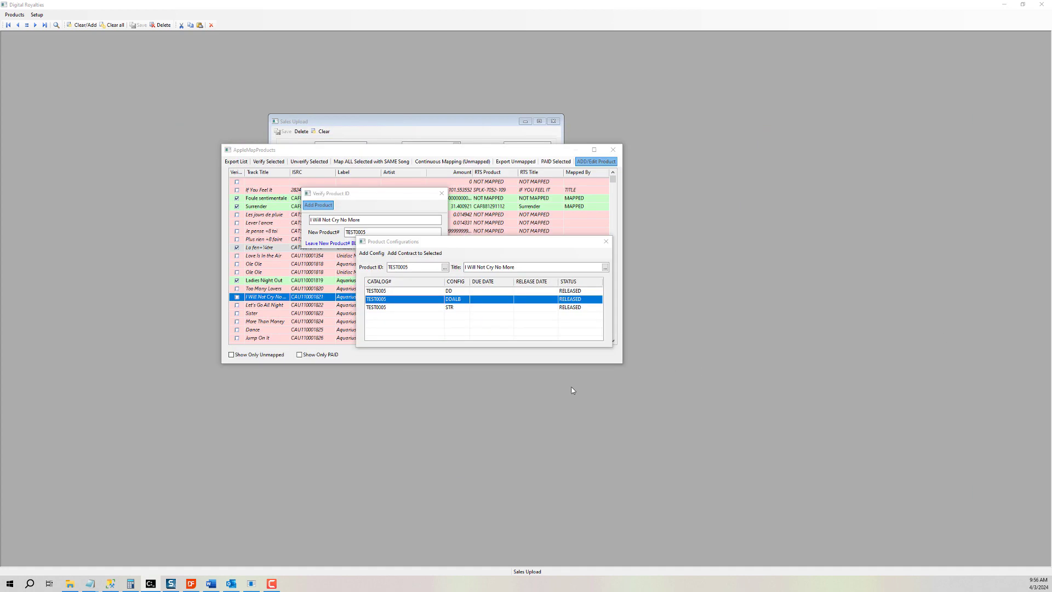
Add producer contract PR10631 to the DDALB configuration of product TEST0005.
click(413, 306)
click(414, 291)
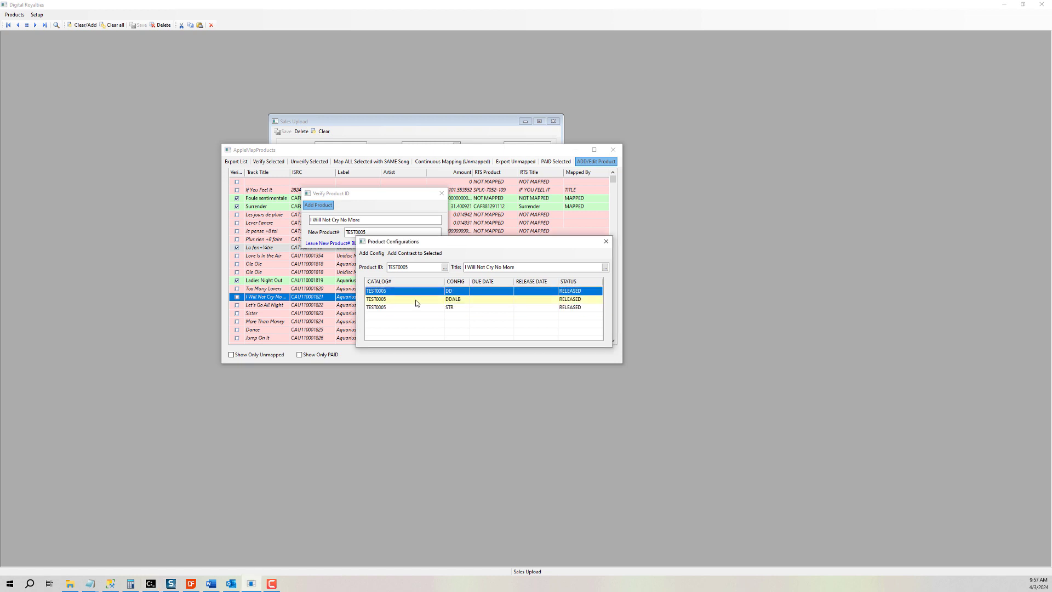
double_click(416, 300)
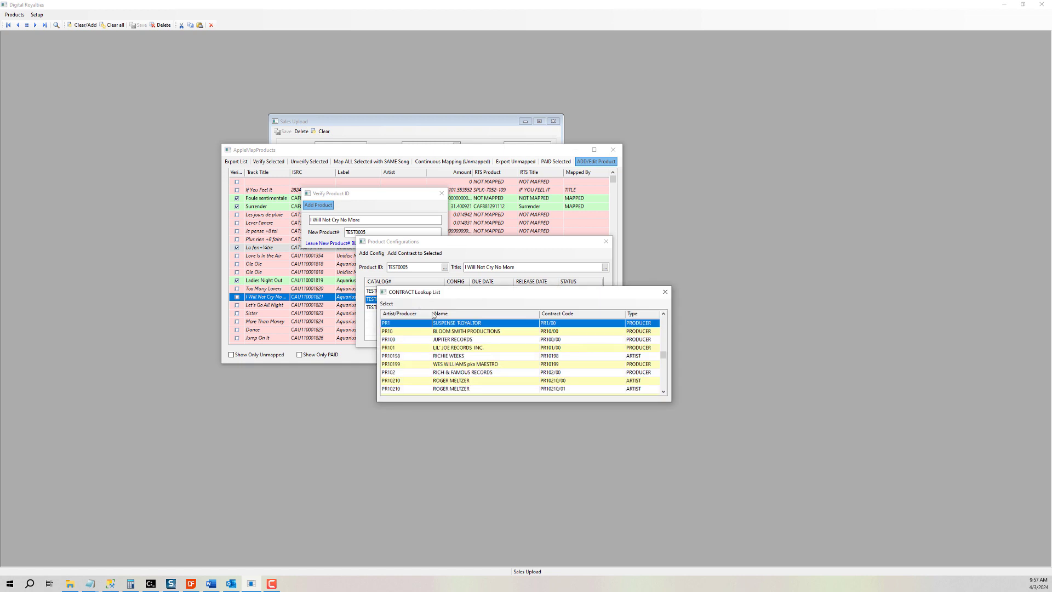
scroll(455, 365, down, 2)
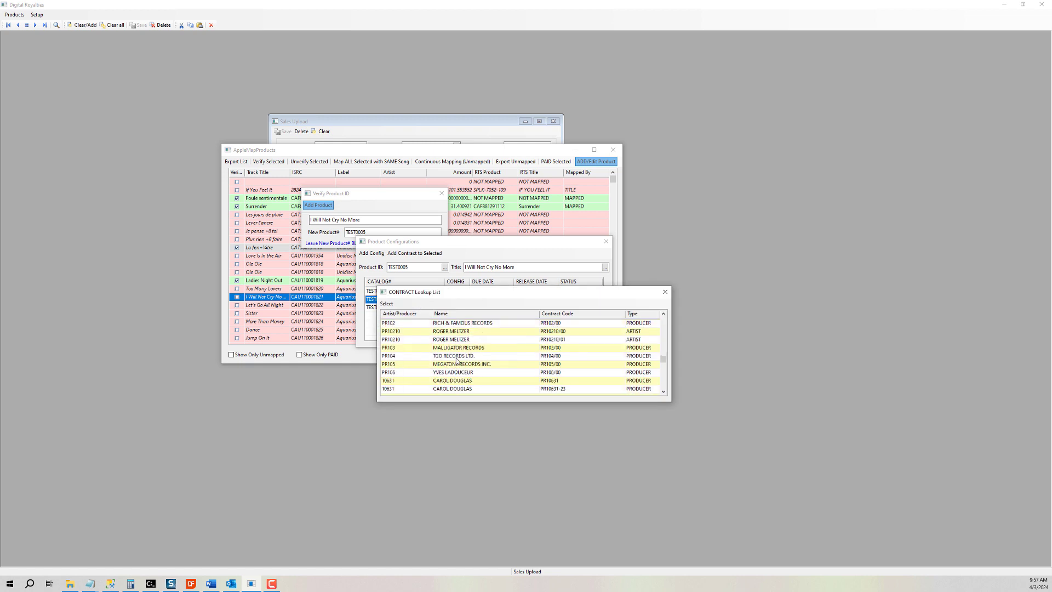
click(459, 382)
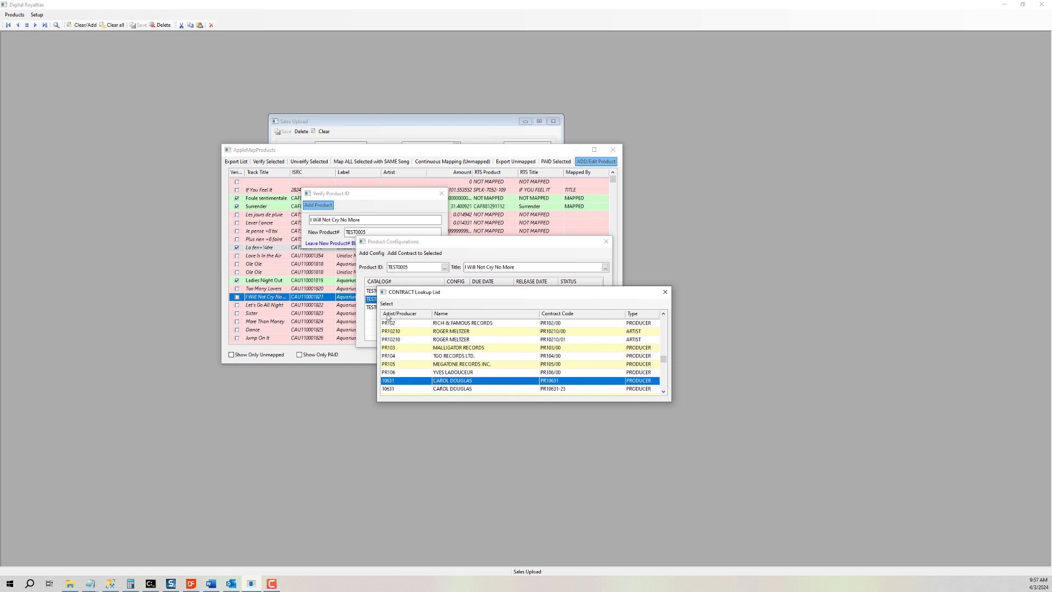
click(387, 304)
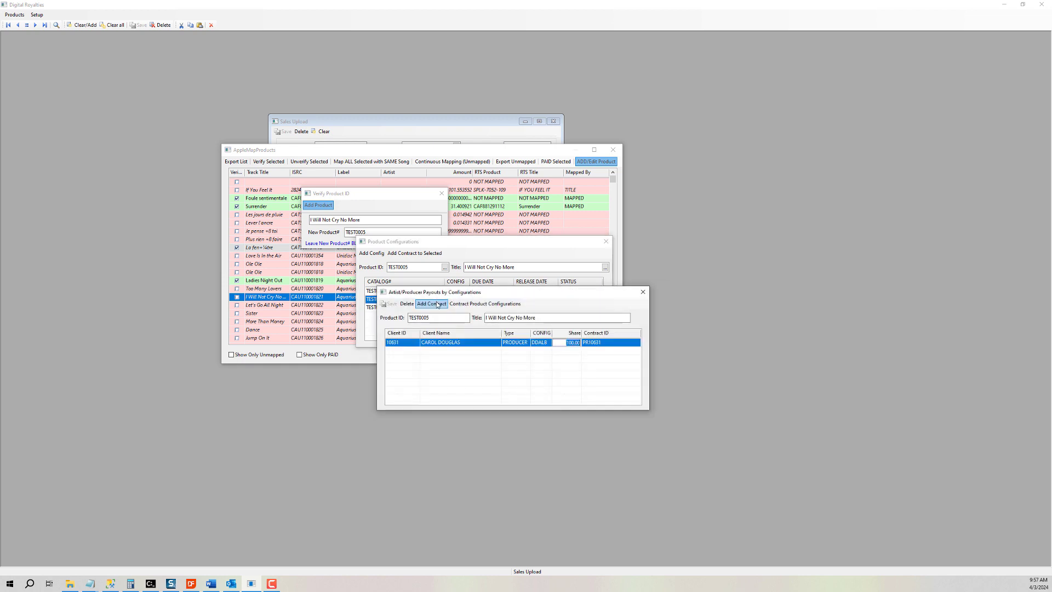
Set the producer's share on the DDALB configuration to 100 and save the payout record.
click(568, 342)
double_click(577, 343)
text(5)
double_click(579, 342)
text(10)
click(390, 304)
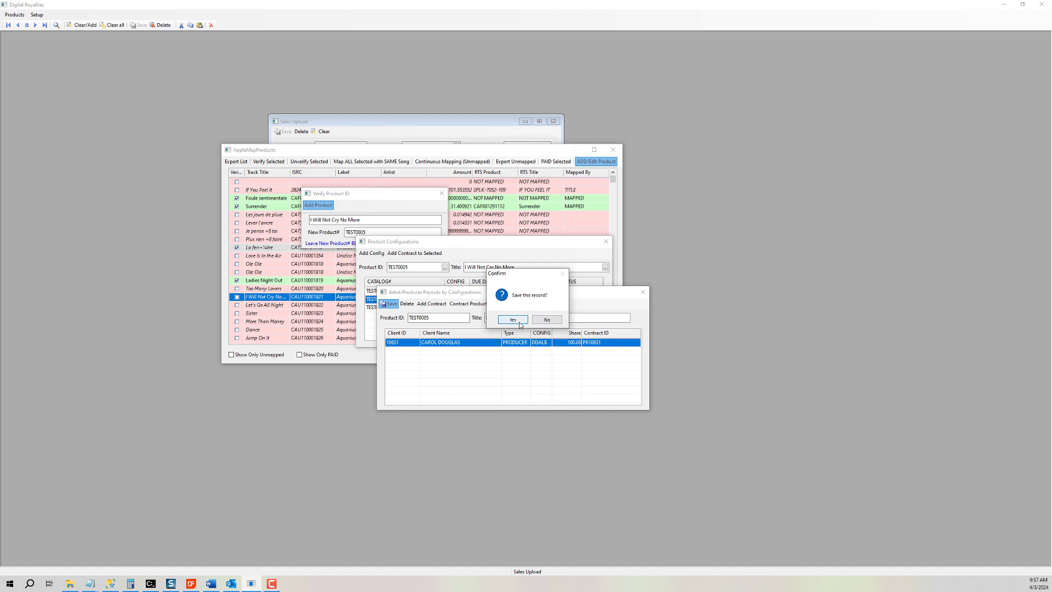
click(519, 321)
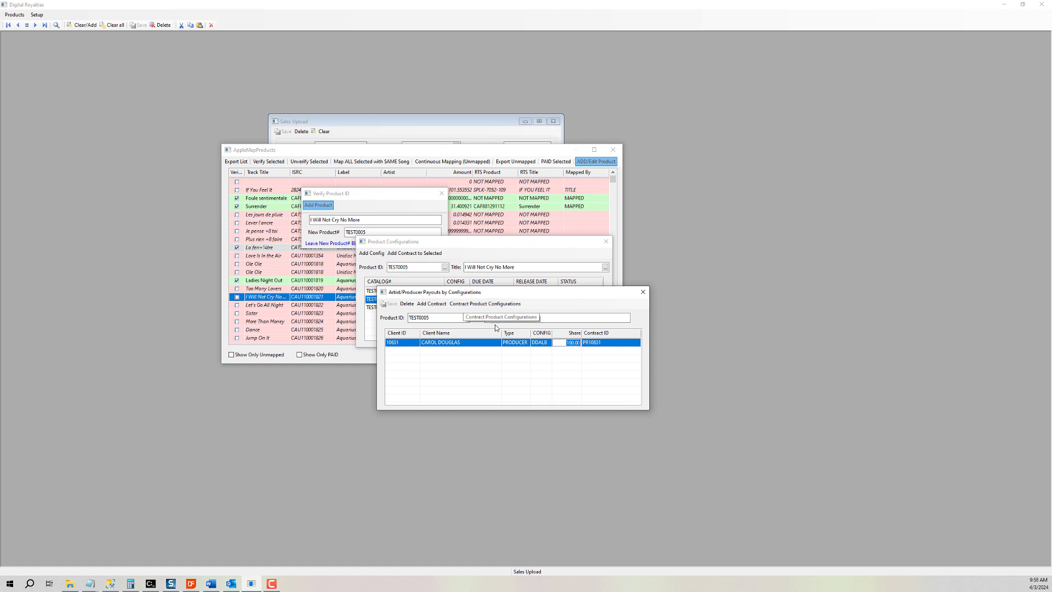
Examine the contract's product configurations, checking the track cap, percent of sale, packaging deduction, free goods and rate reduction for Digital Download.
click(493, 308)
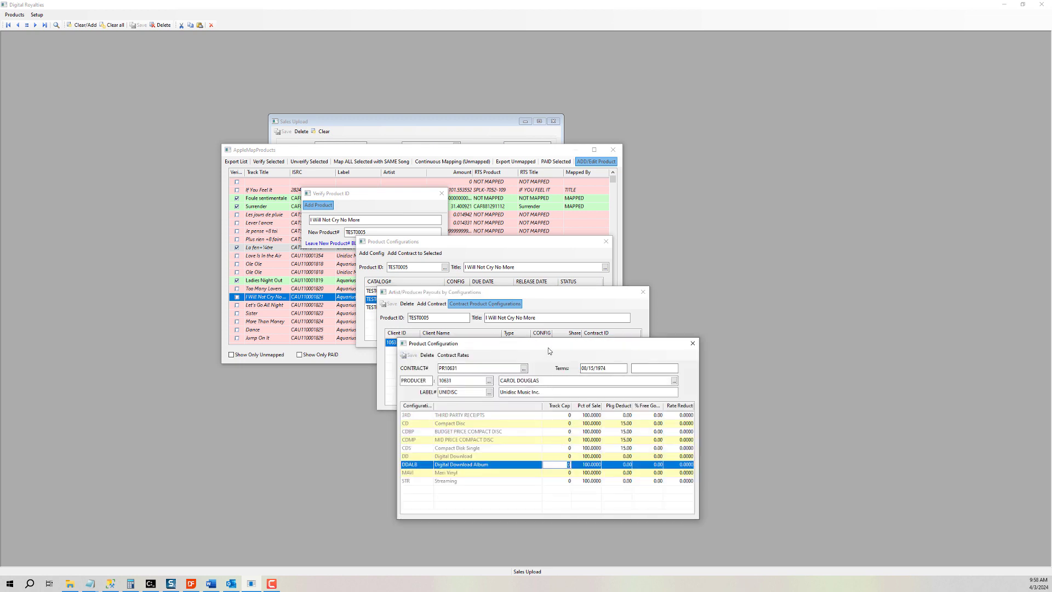
drag(547, 348, 507, 218)
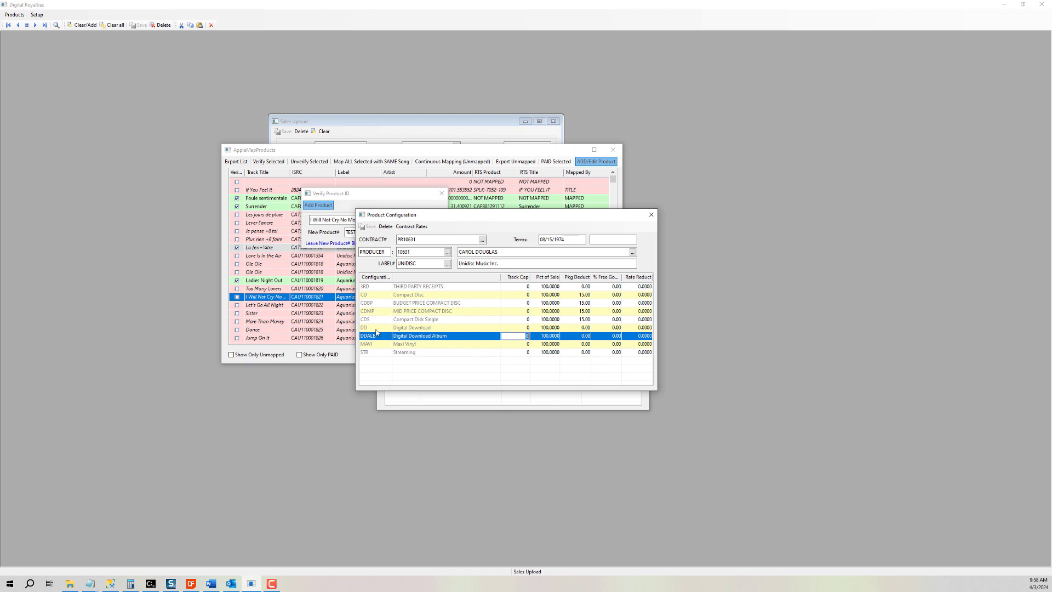
click(370, 353)
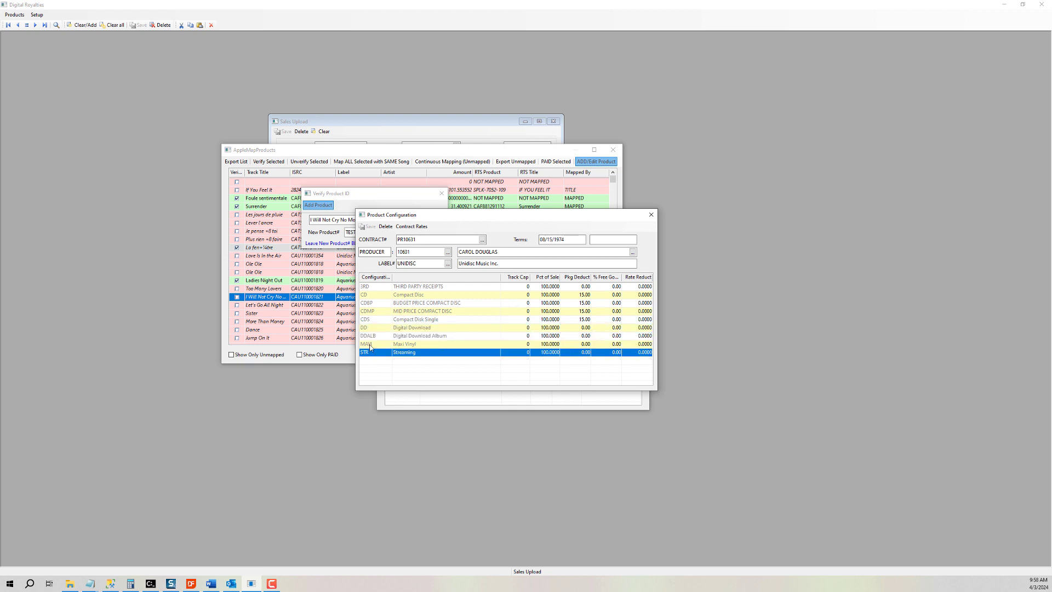
click(373, 336)
click(372, 328)
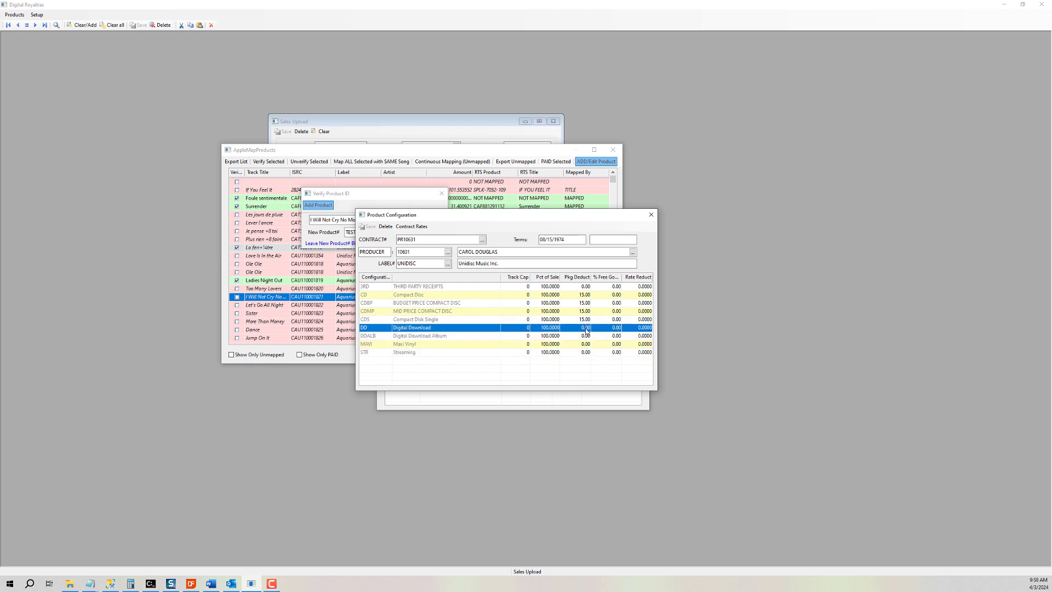
click(520, 330)
click(540, 331)
click(573, 330)
click(615, 330)
click(641, 328)
Examine the Digital Download contract rates and rate types for the domestic, foreign and US territories.
click(416, 229)
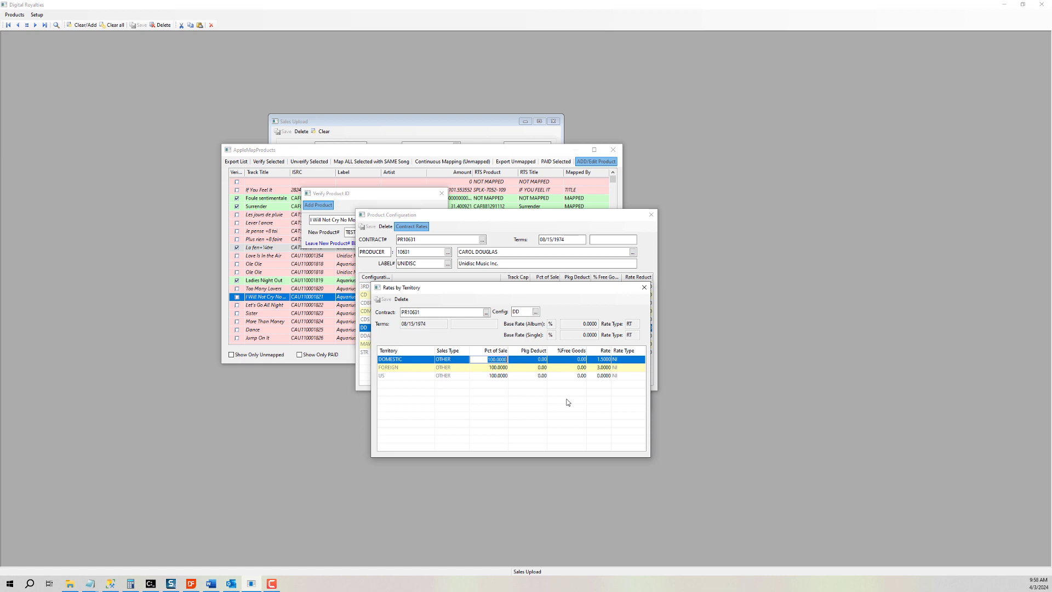
click(644, 288)
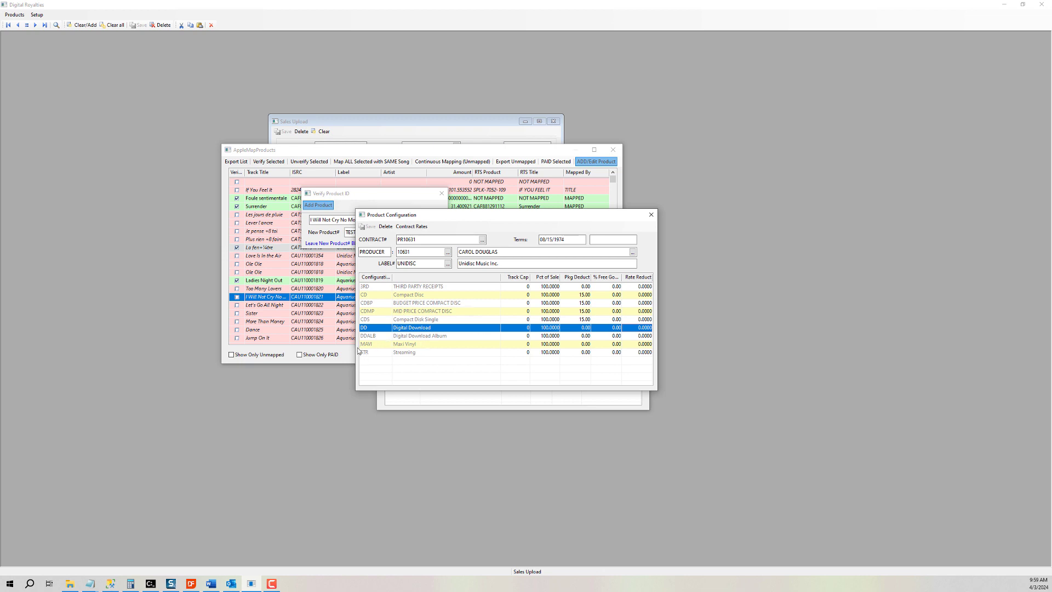
double_click(422, 328)
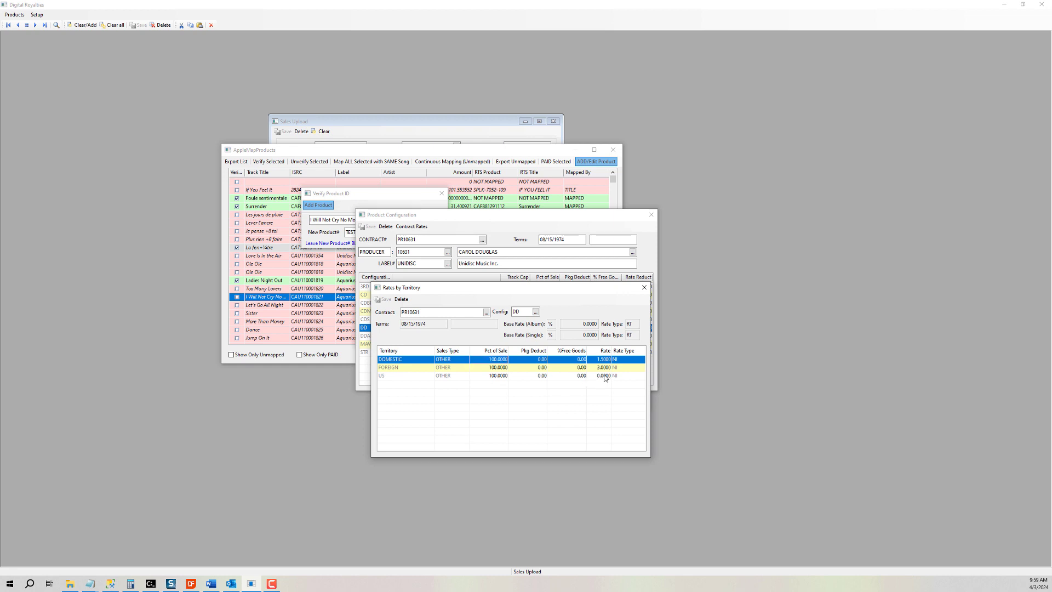
click(605, 378)
click(605, 368)
click(606, 377)
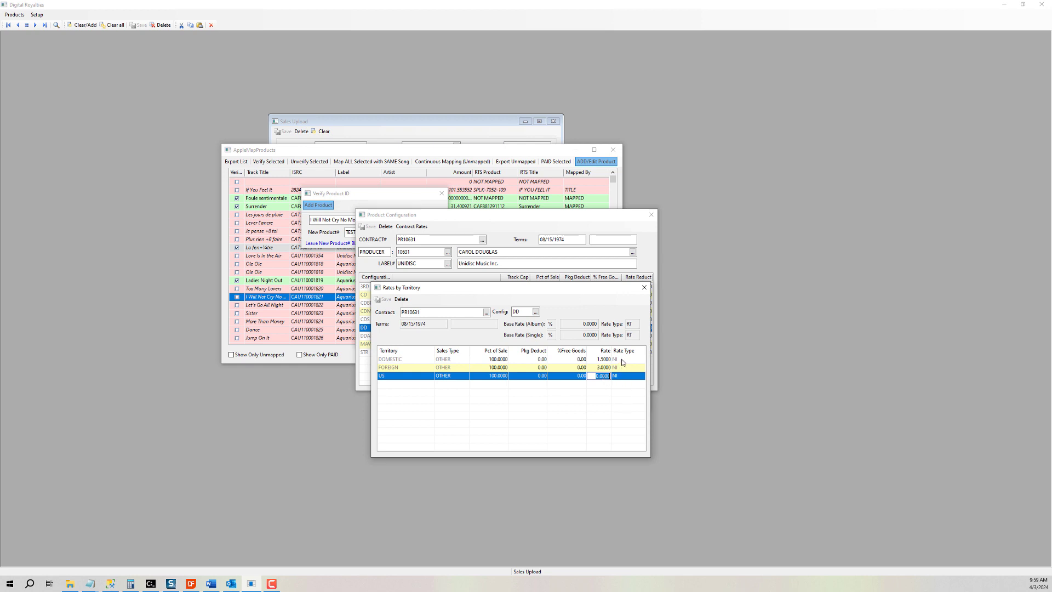
click(621, 360)
click(623, 367)
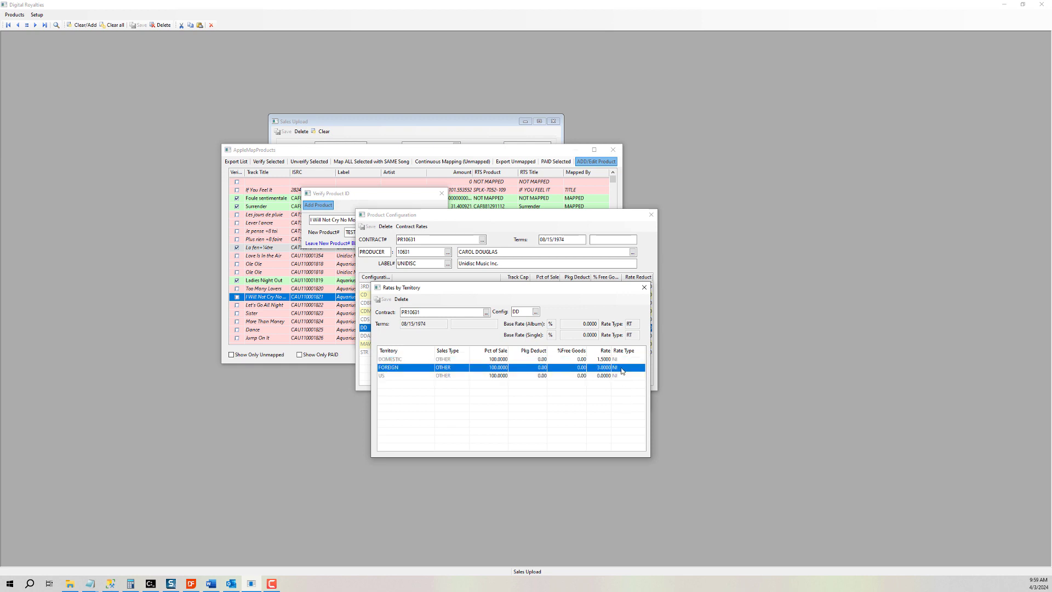
click(622, 377)
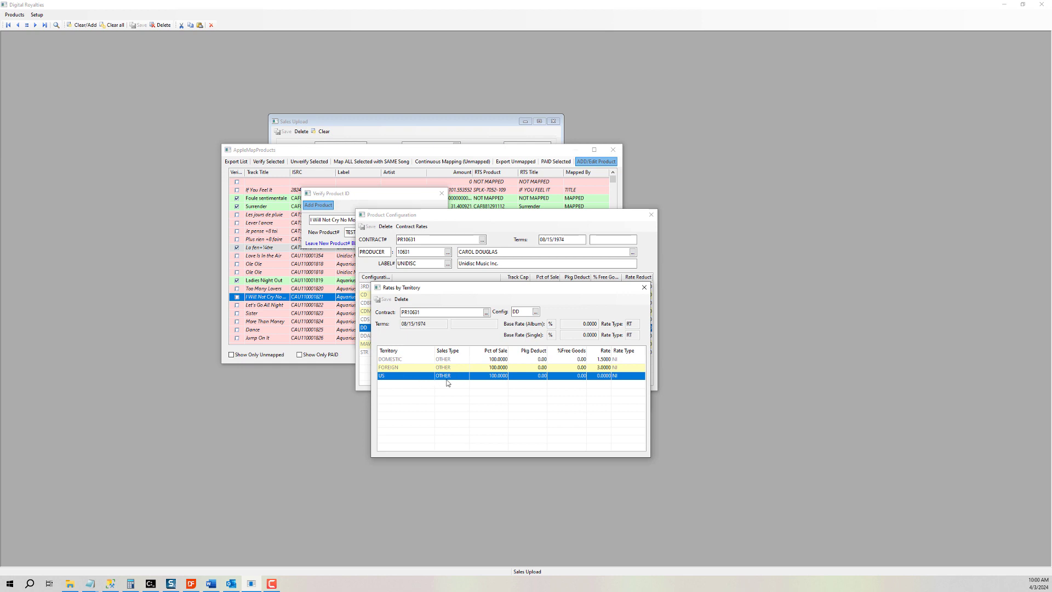
click(644, 288)
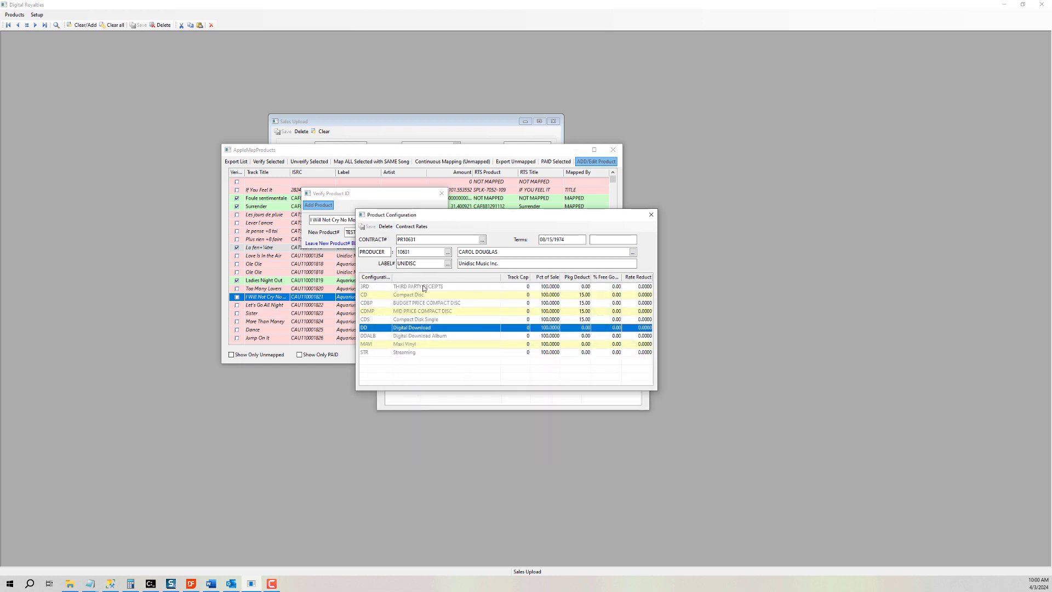
Close the contract and product configuration windows to return to the mapping list, and select the "Let's Go All Night" track.
click(420, 319)
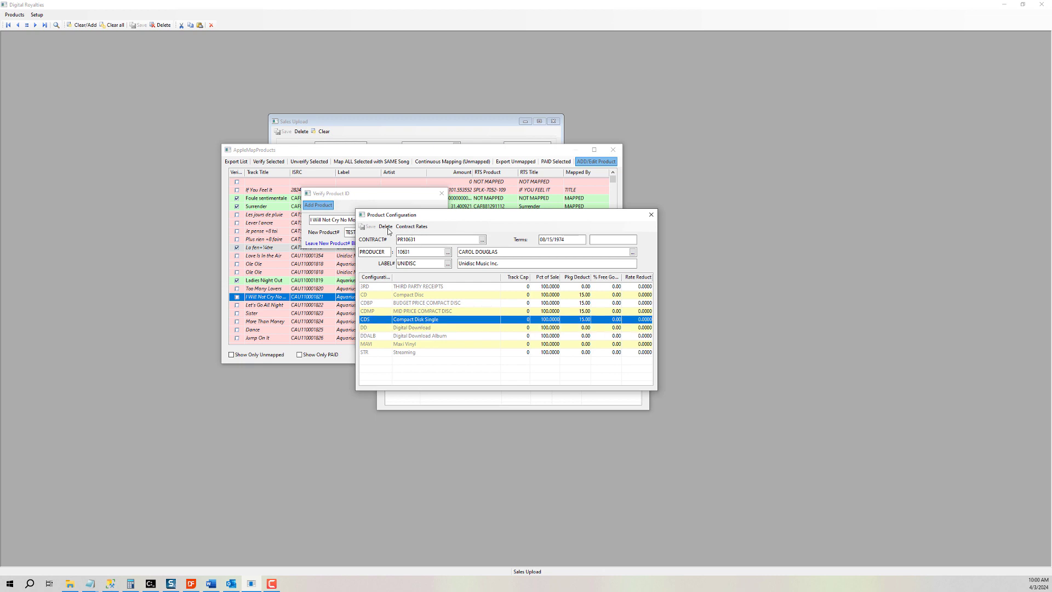
click(651, 215)
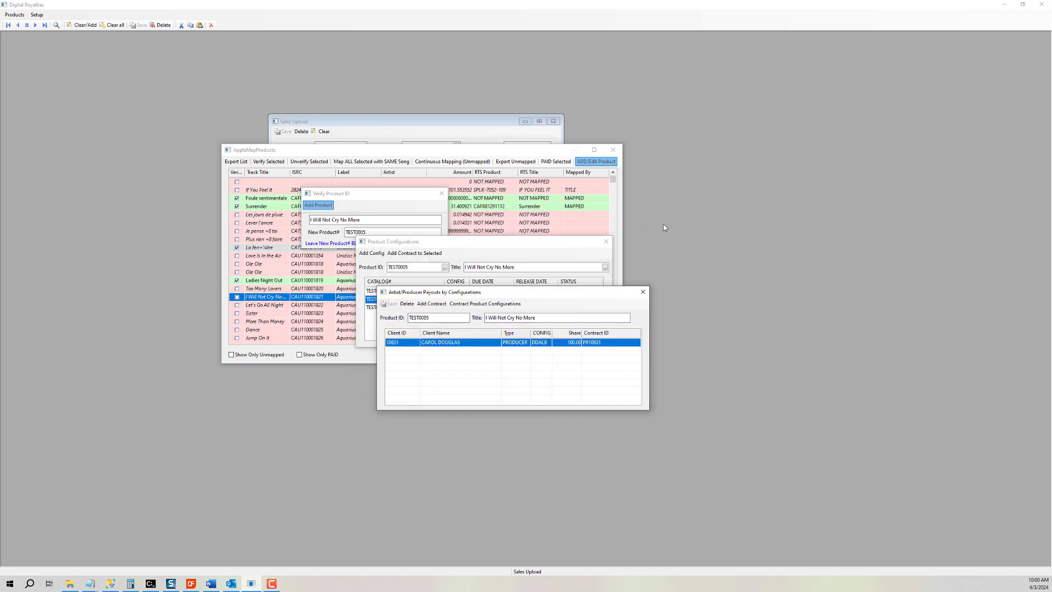
click(643, 292)
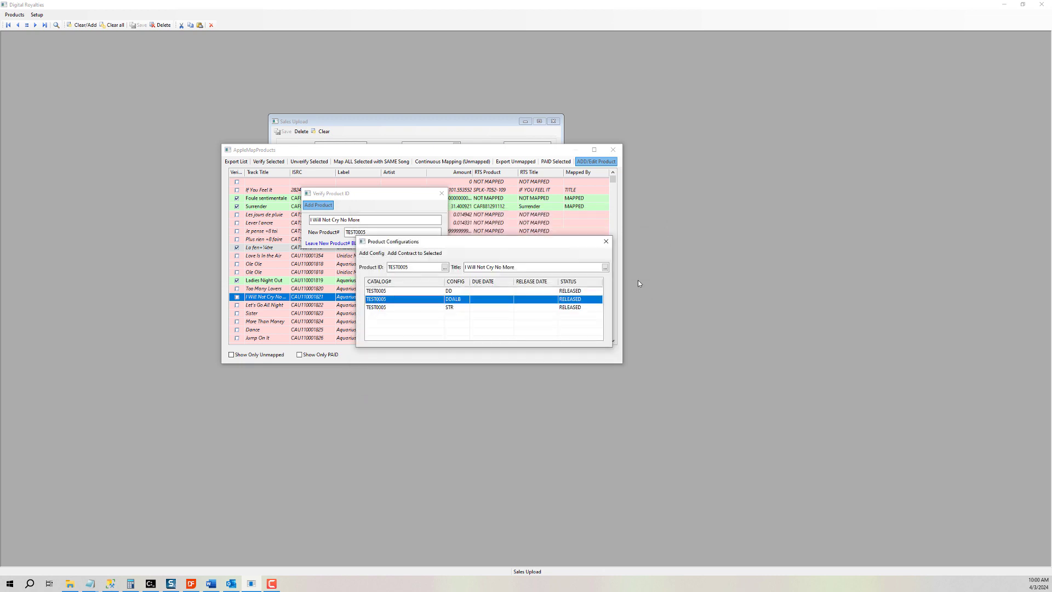
click(606, 242)
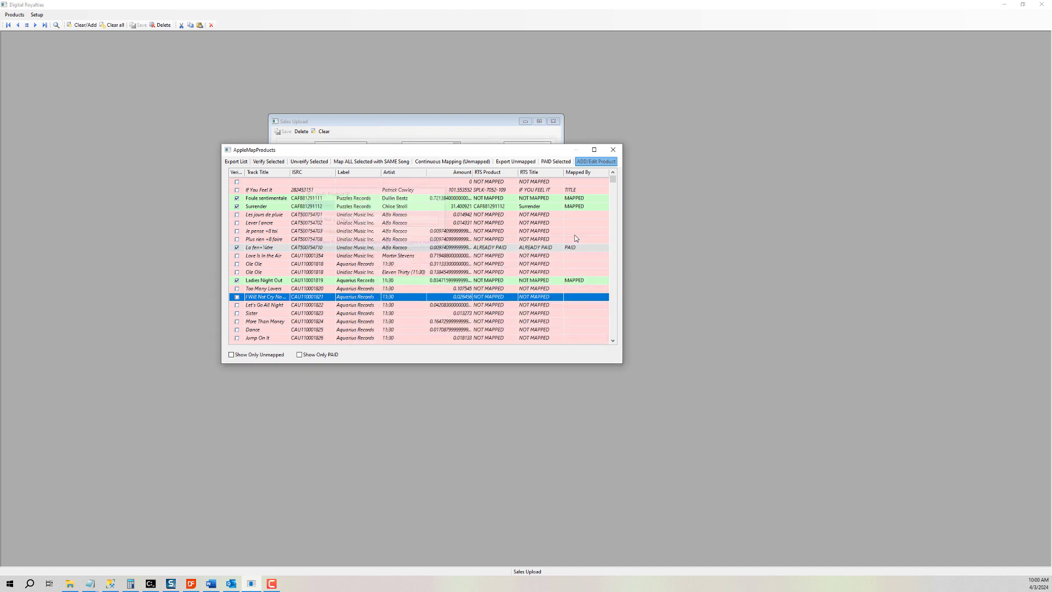
click(277, 305)
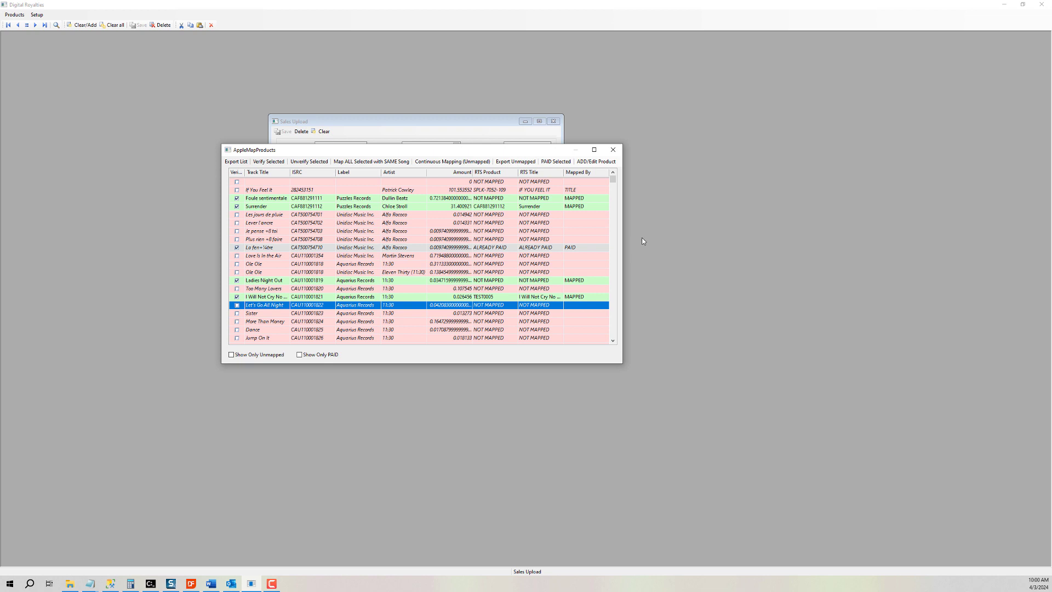
Add a new product numbered TEST0006 for the "Let's Go All Night" track.
click(589, 162)
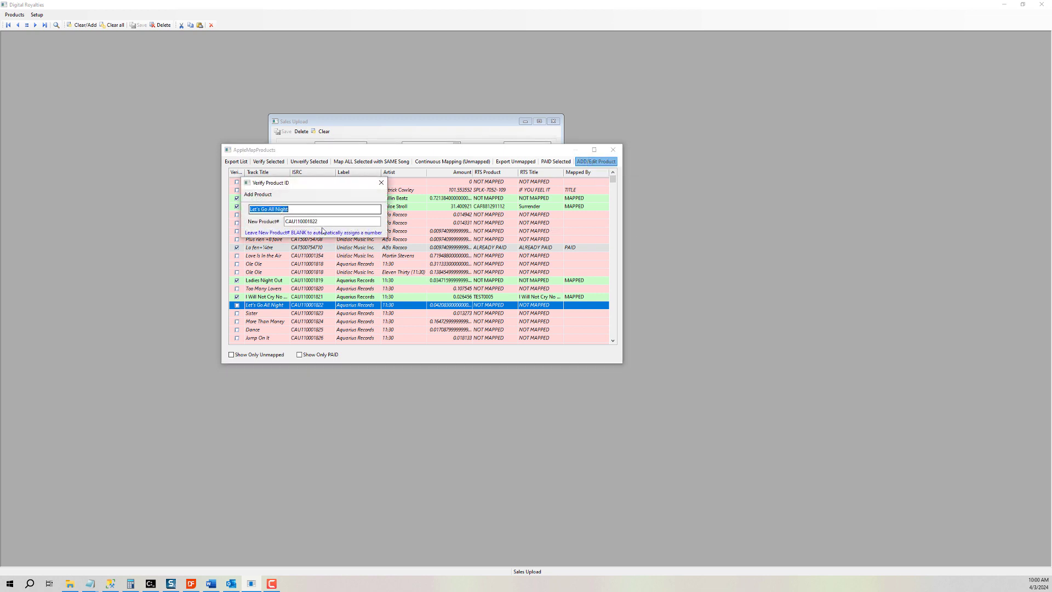
key(Tab)
text(T)
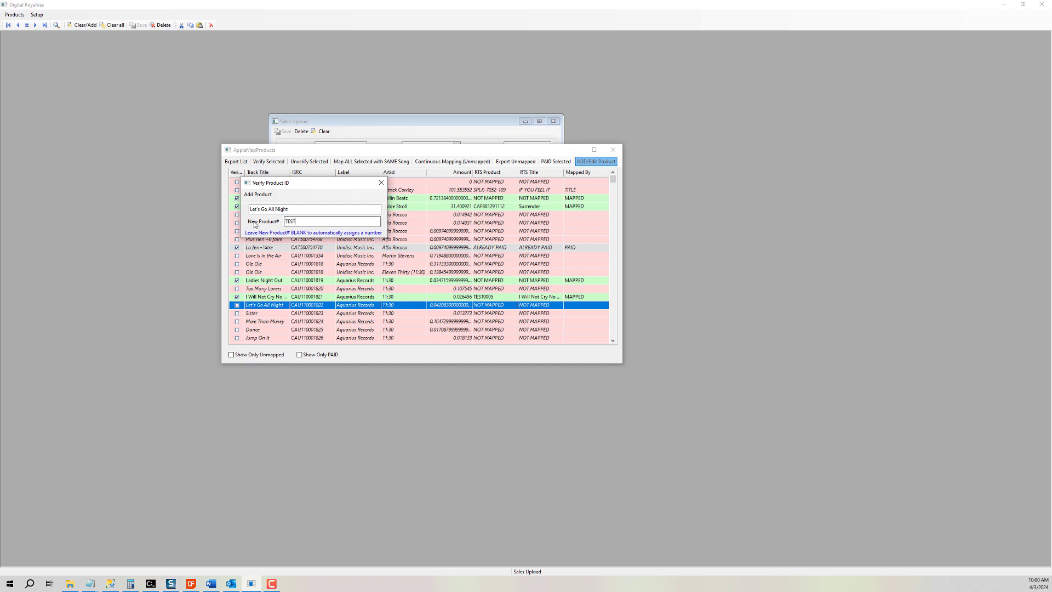
text(EST0006)
click(260, 196)
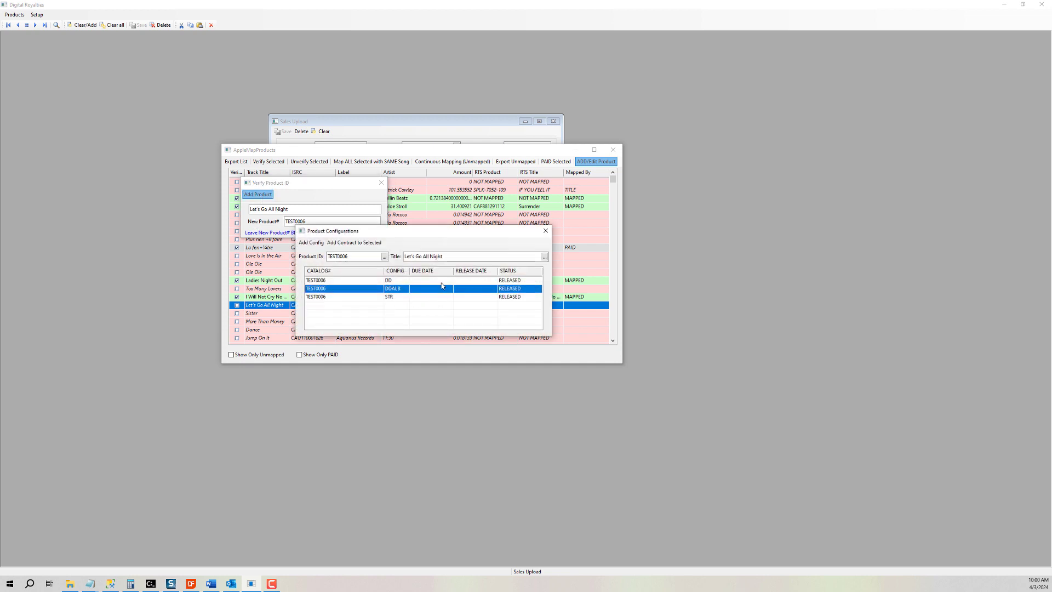
Assign producer contract PR10631/02 to the DD, DDALB and STR configurations of TEST0006 together.
double_click(398, 291)
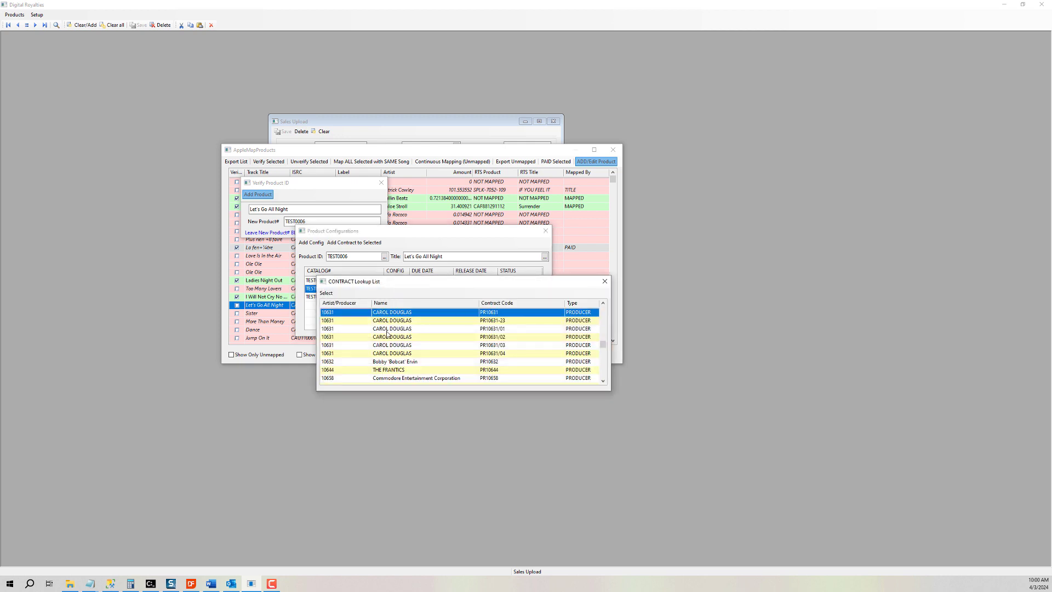
click(604, 282)
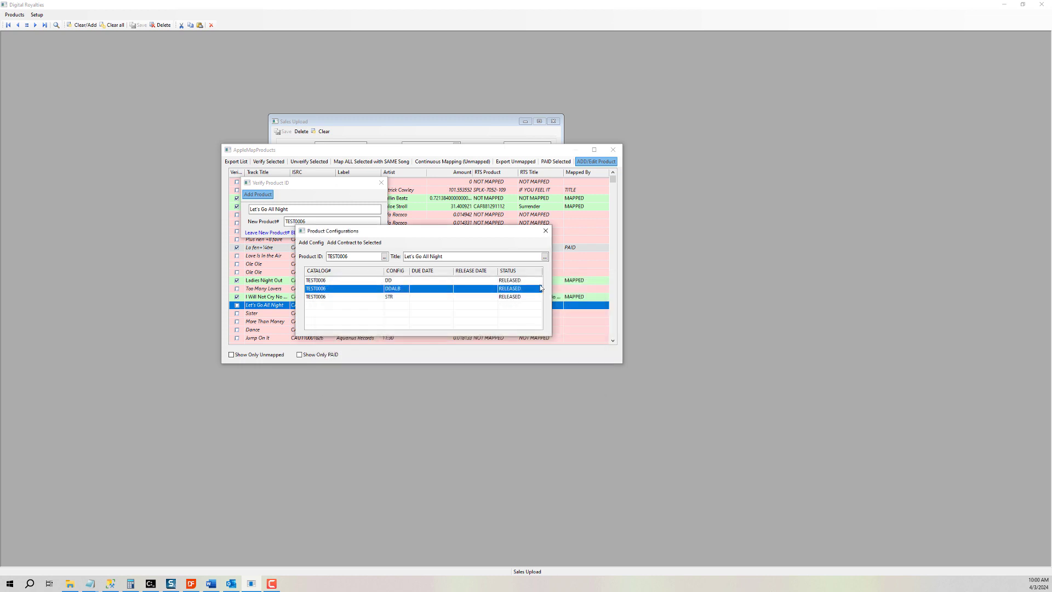
click(343, 280)
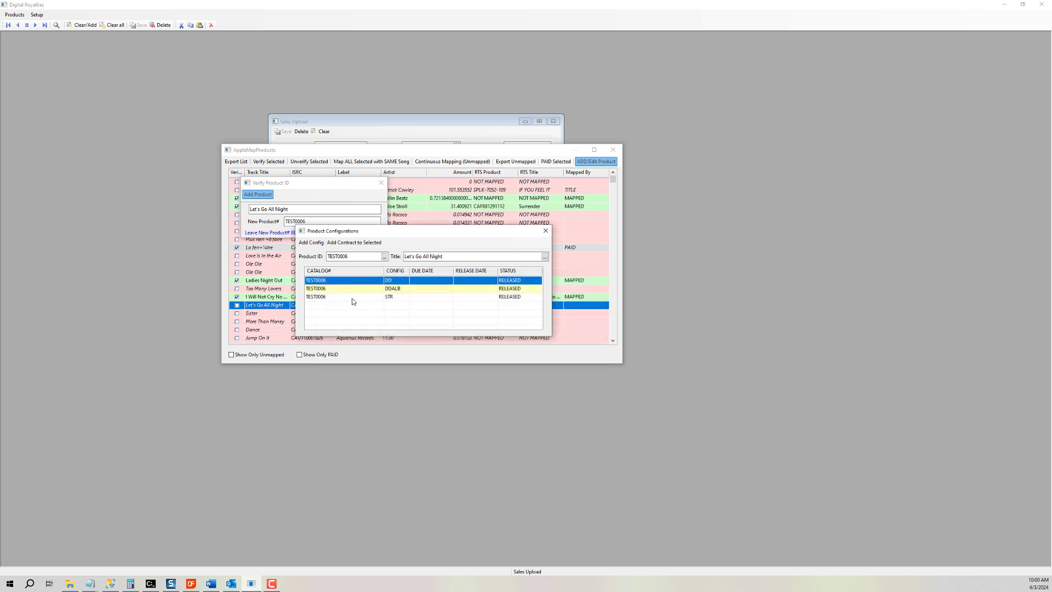
shift+click(352, 299)
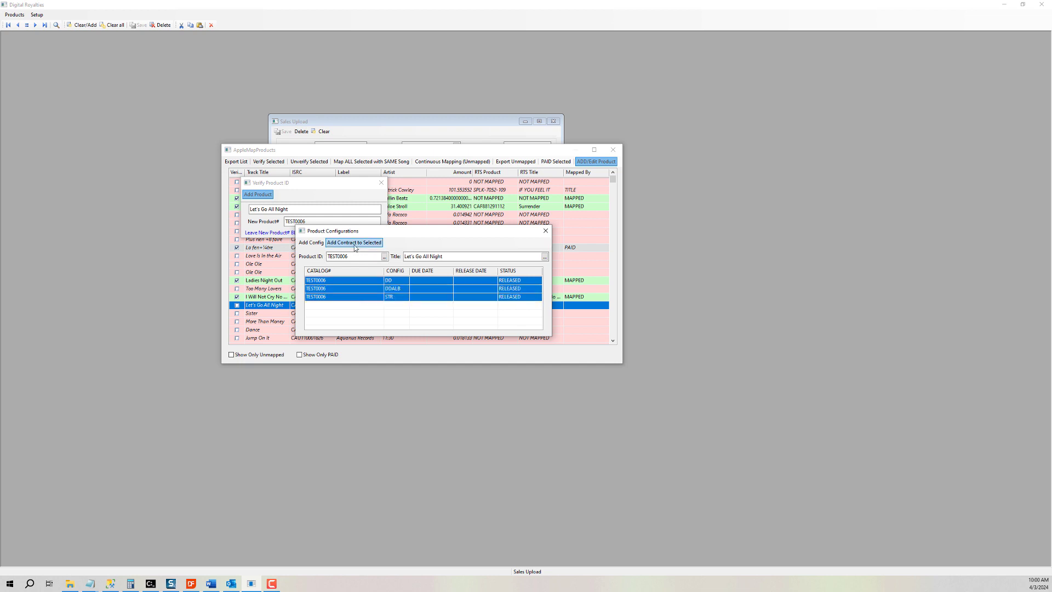
click(355, 244)
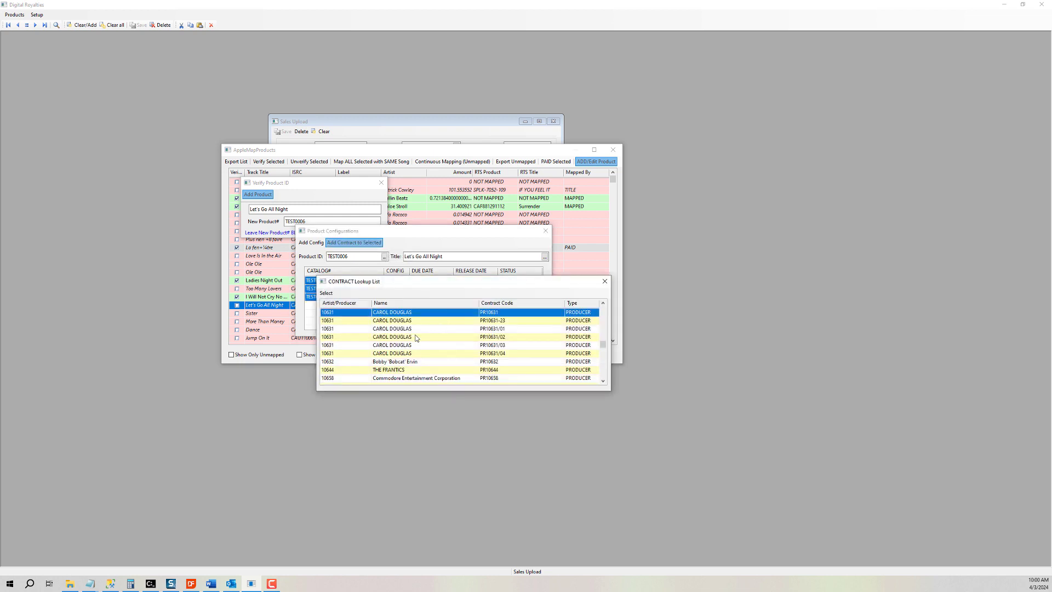
click(393, 338)
click(330, 290)
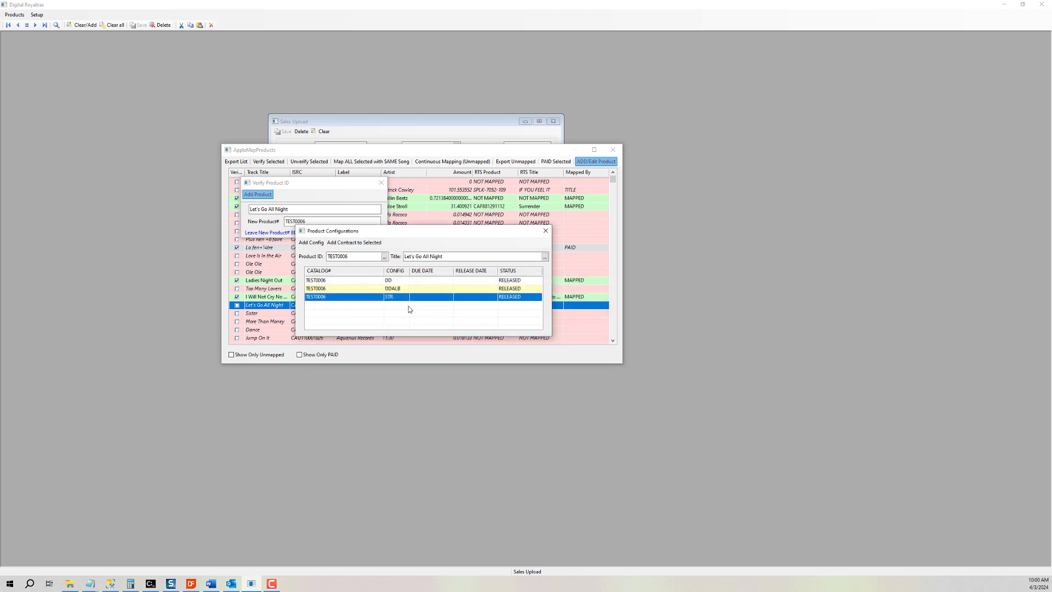
Assign artist contract PR10725-5 to all three TEST0006 configurations, DD, DDALB and STR.
click(369, 281)
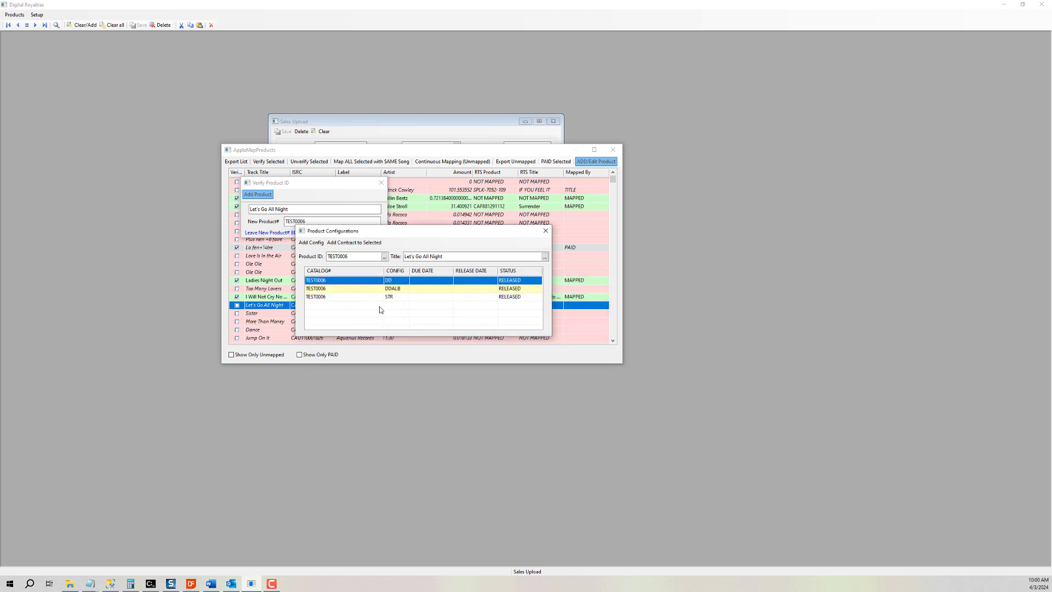
shift+click(372, 297)
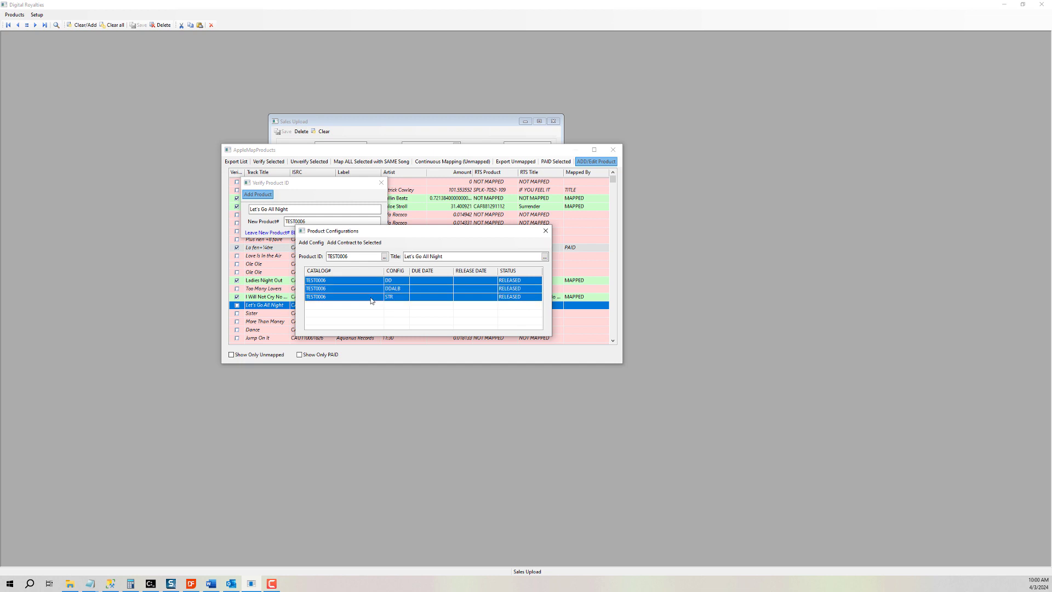
click(371, 243)
scroll(417, 351, down, 5)
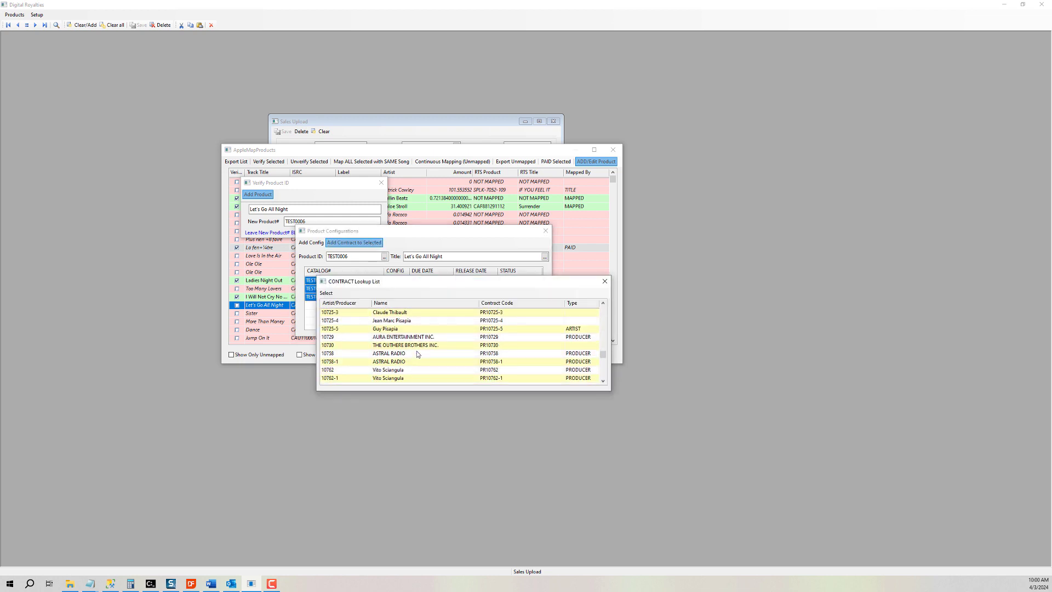
click(389, 330)
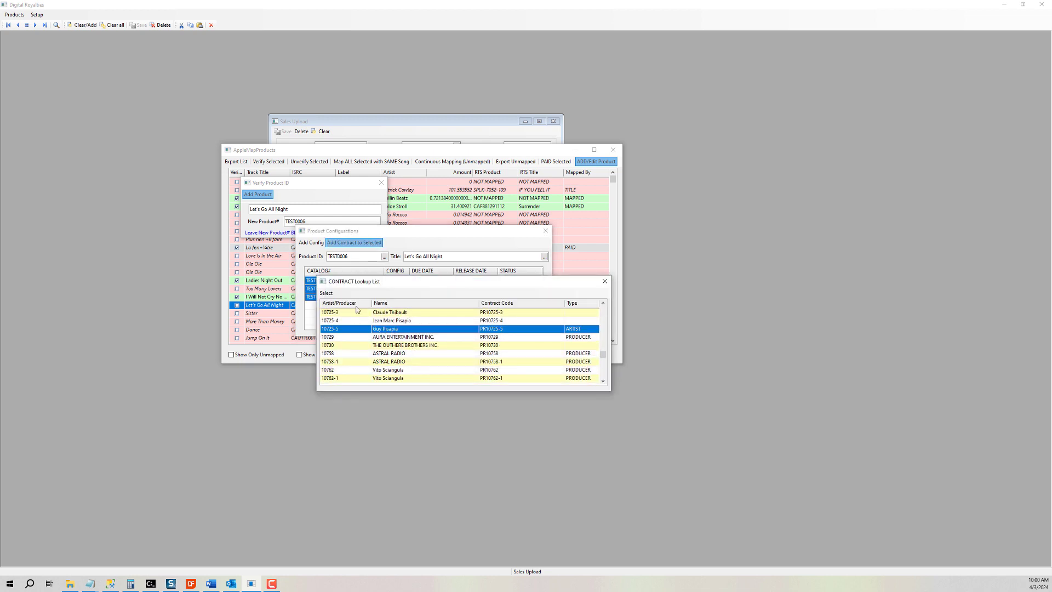
click(331, 294)
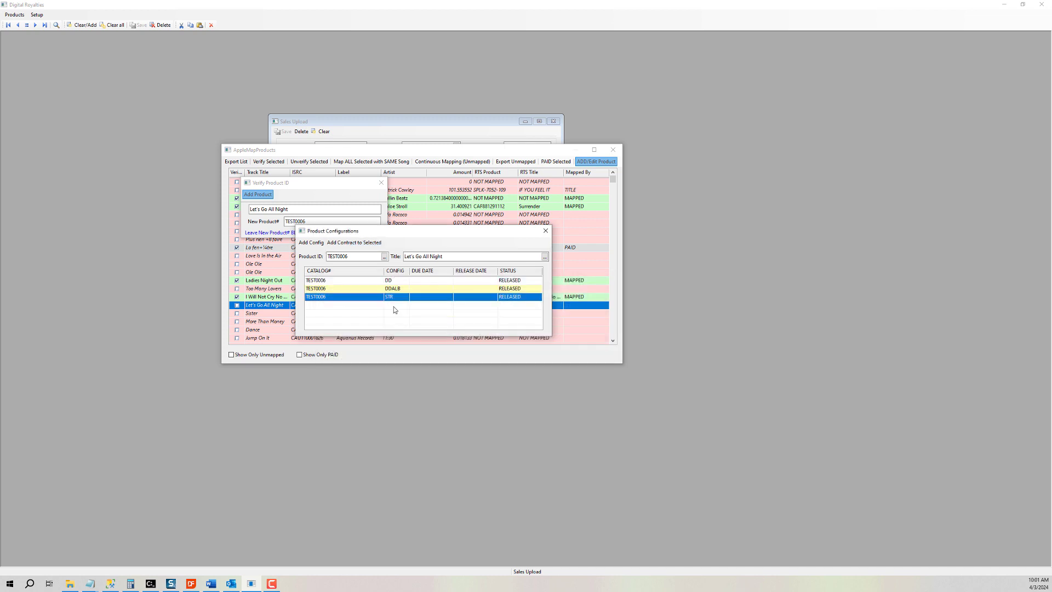
Check the artist and producer payouts on the DDALB, DD and STR configurations of TEST0006.
click(399, 291)
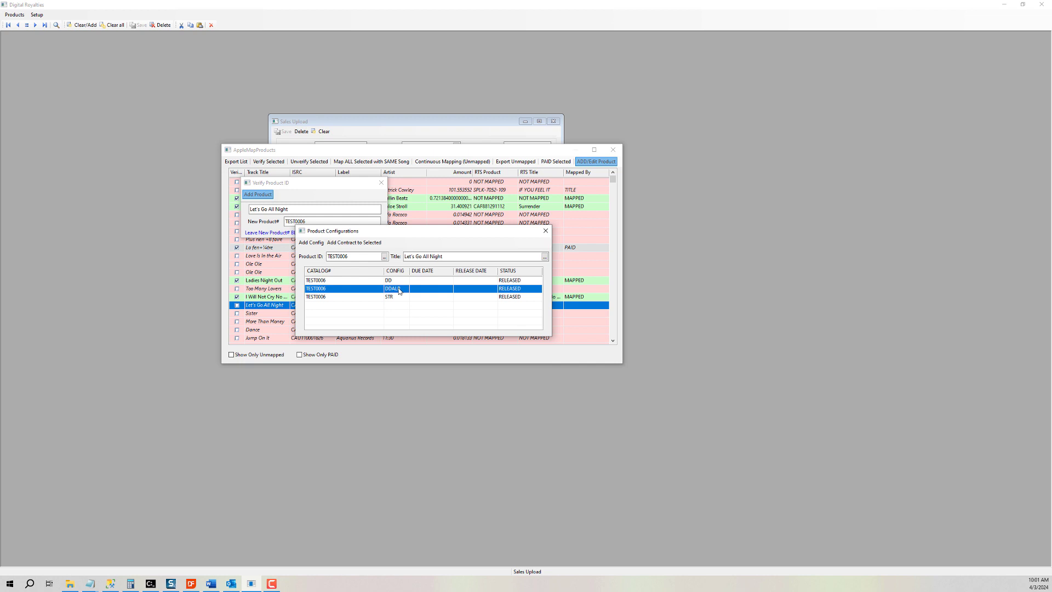
double_click(399, 291)
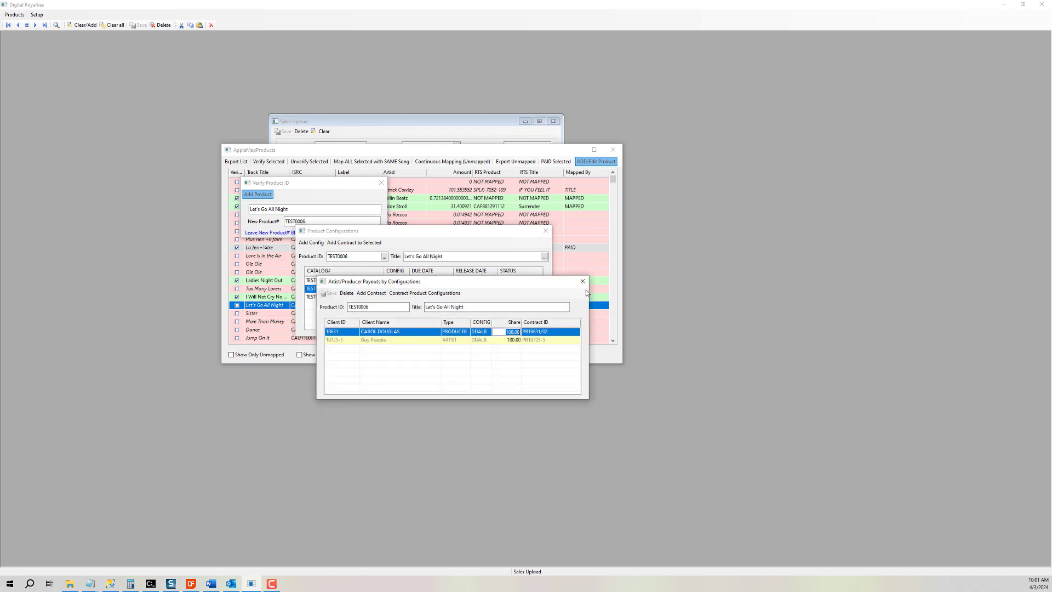
double_click(406, 280)
click(583, 281)
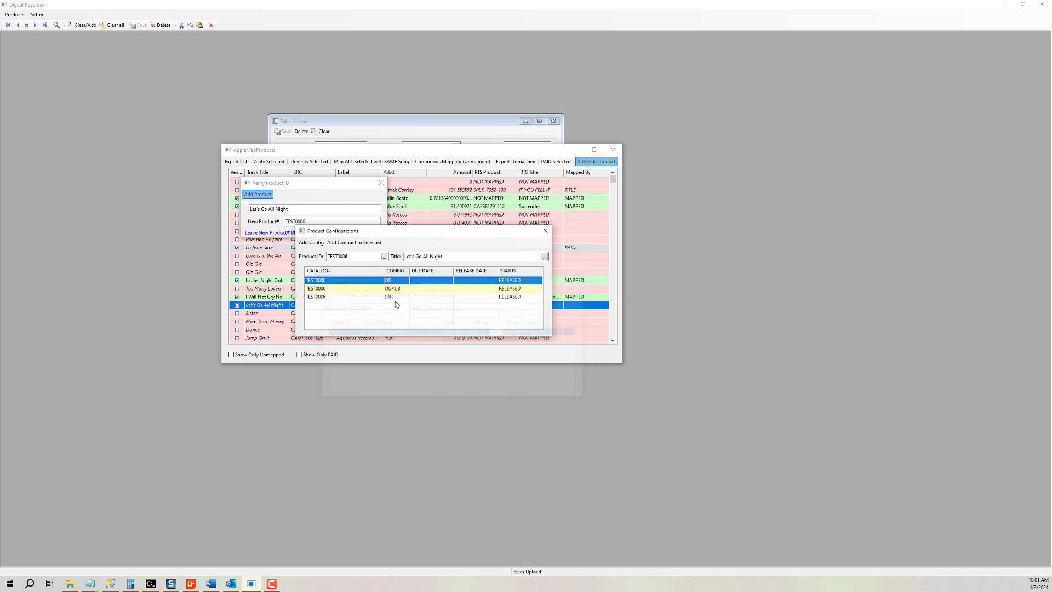
double_click(382, 300)
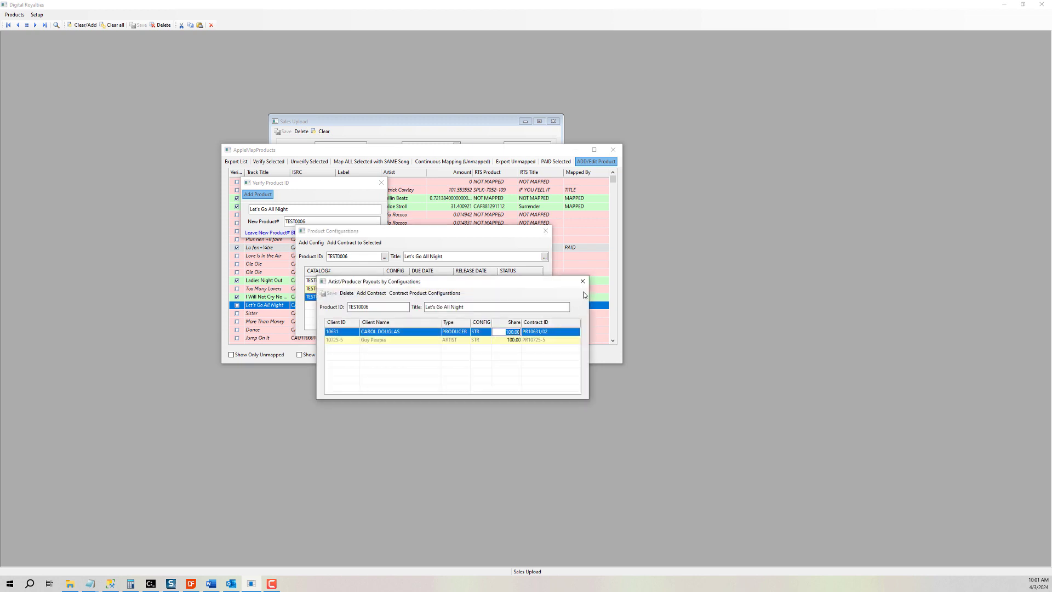
click(583, 283)
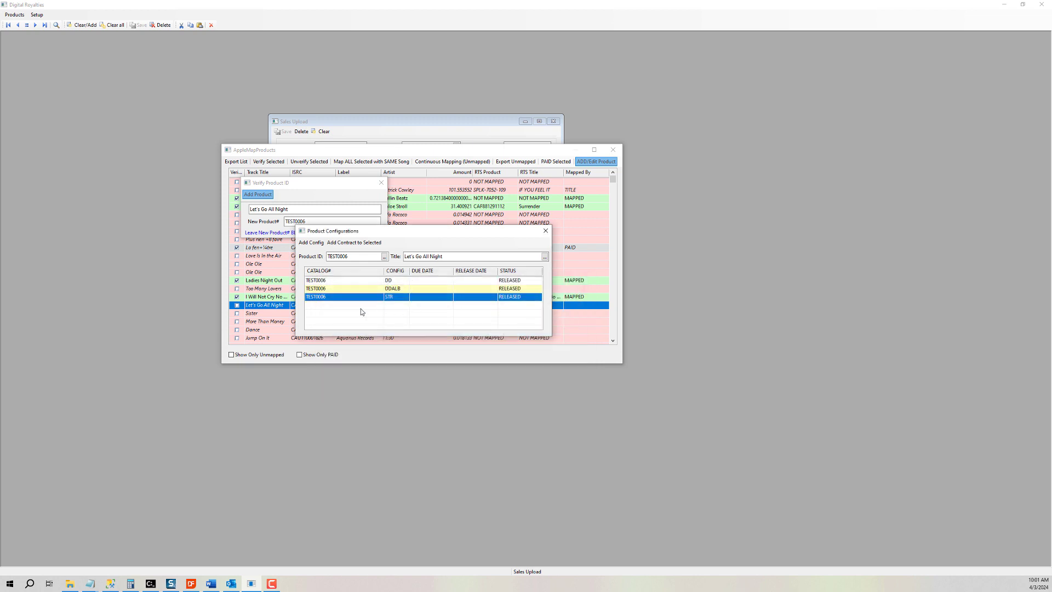
Add artist contract 10210 to the payouts of the DDALB configuration only.
click(397, 289)
double_click(397, 292)
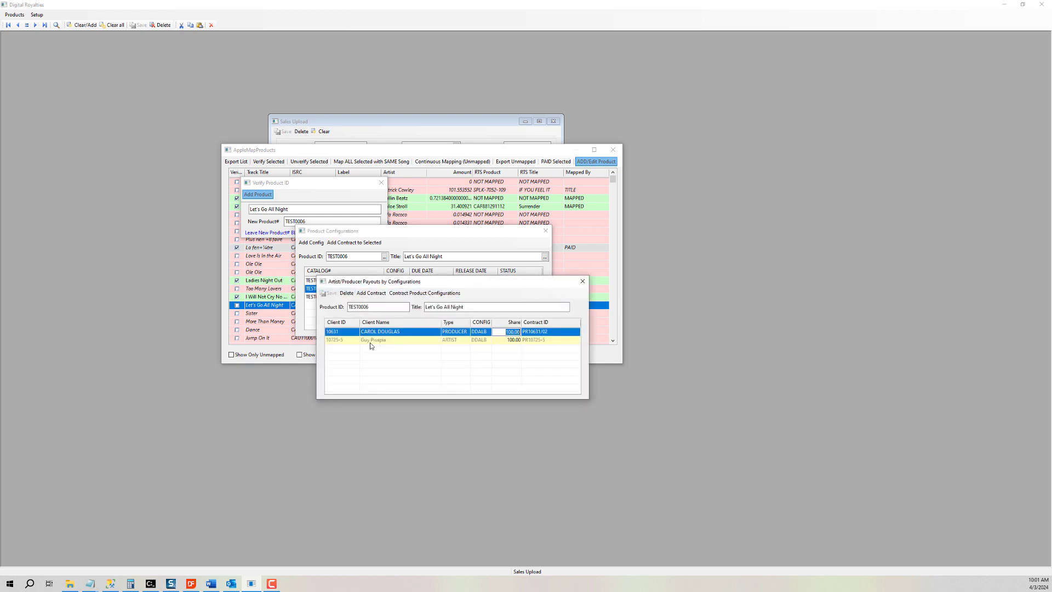
click(372, 294)
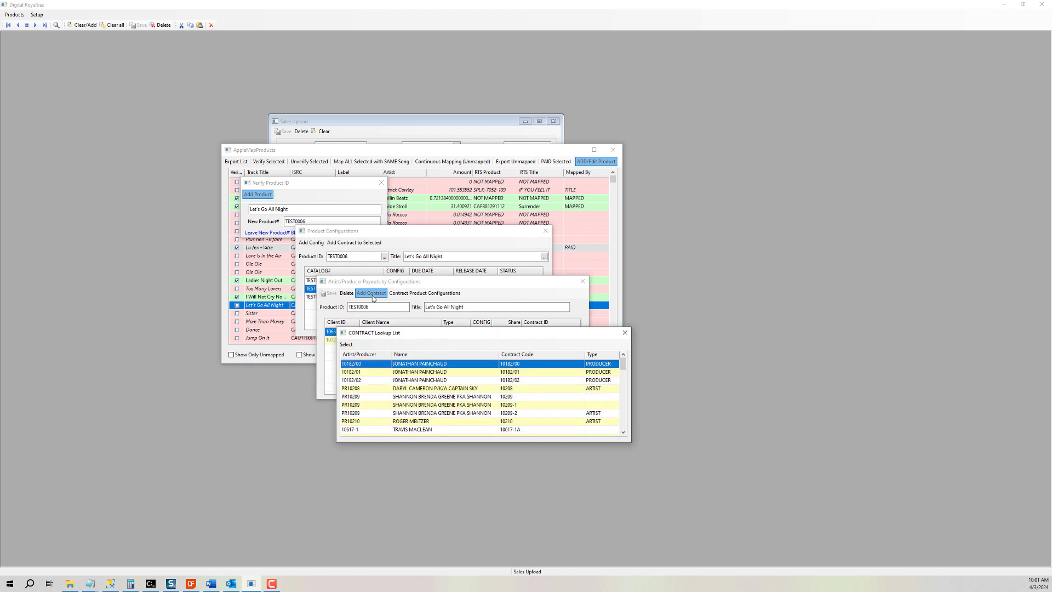
click(429, 421)
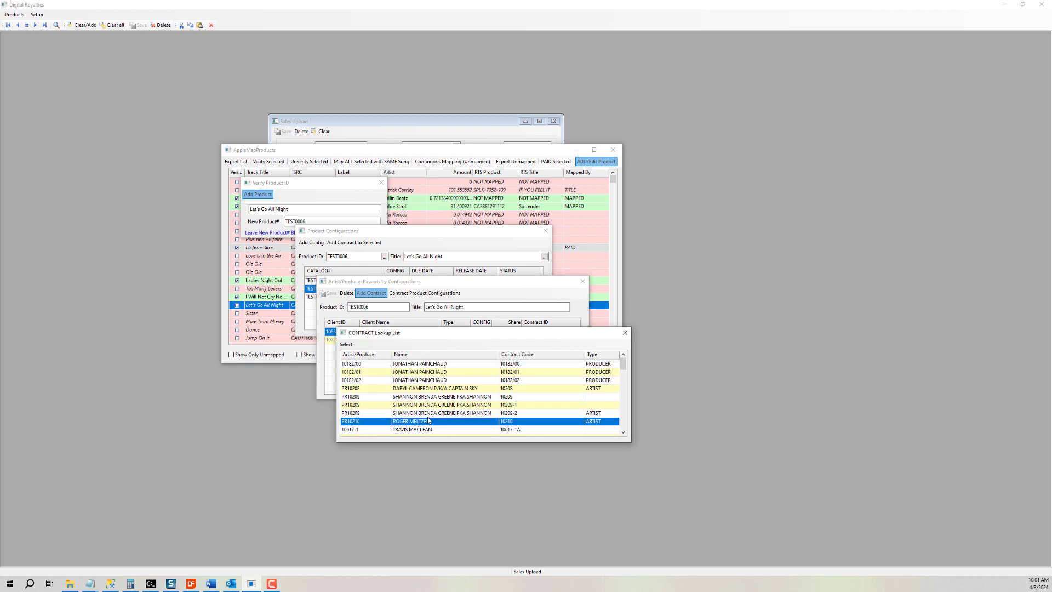
click(346, 344)
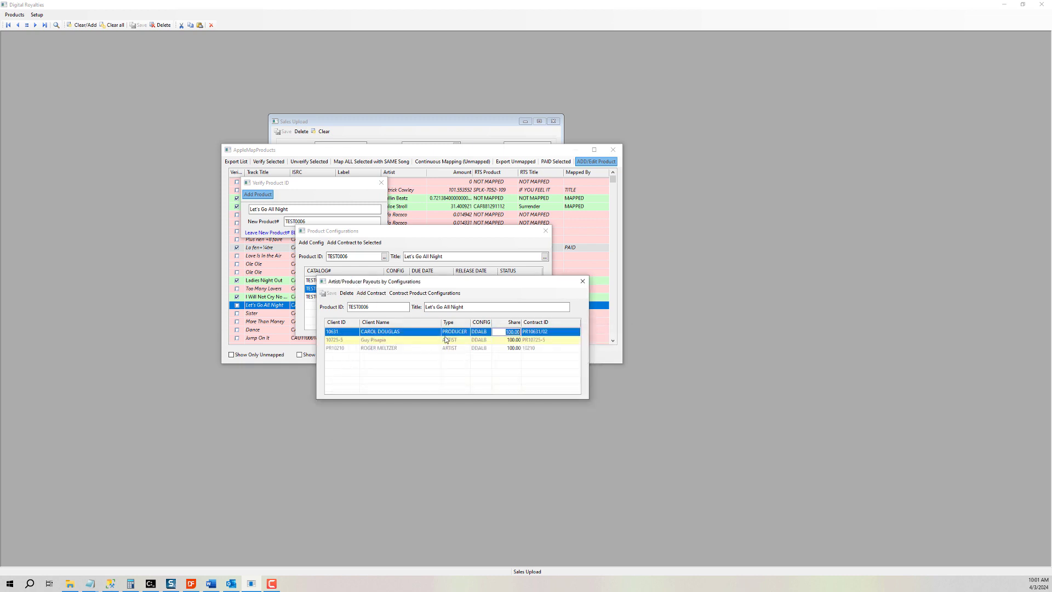
Examine the contract product configurations of the artist payout under contract PR10725-5.
click(396, 341)
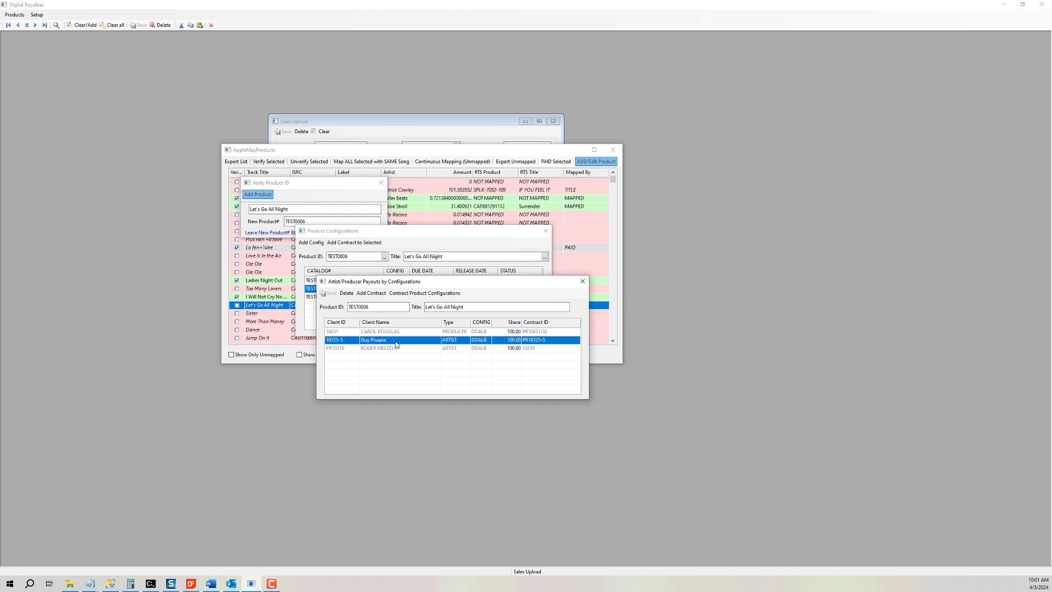
click(437, 299)
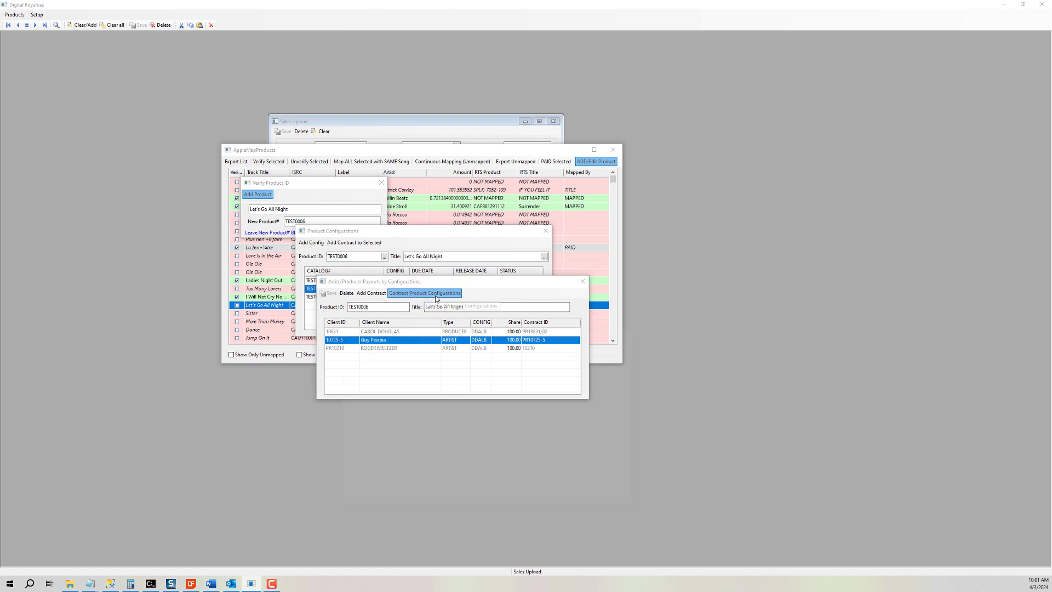
drag(452, 337, 415, 235)
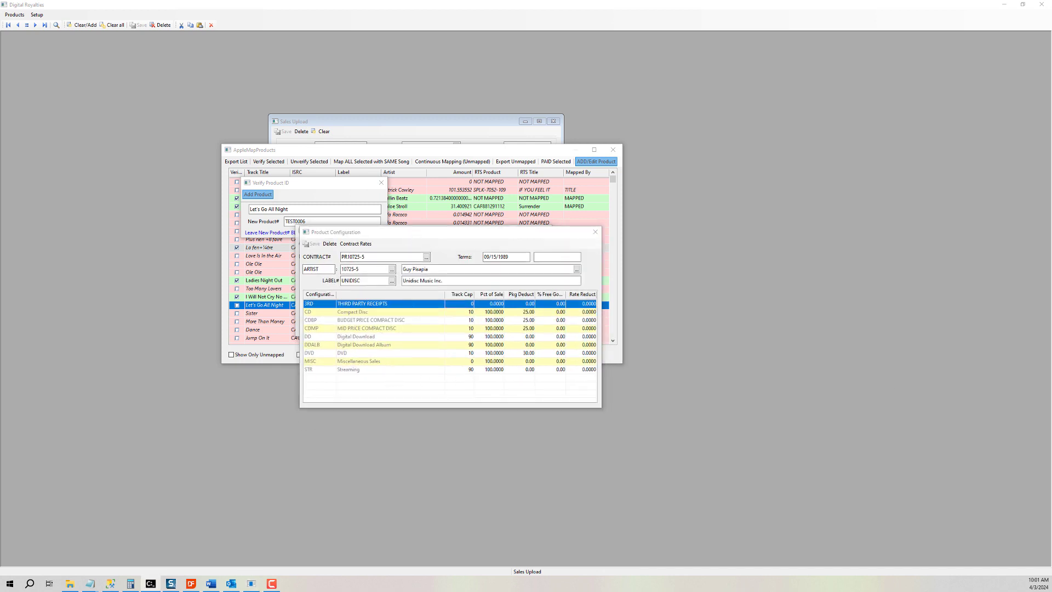
Switch to Right Track Music Publishing, look up product TEST0006 and open its DDALB configuration.
drag(1051, 132, 469, 163)
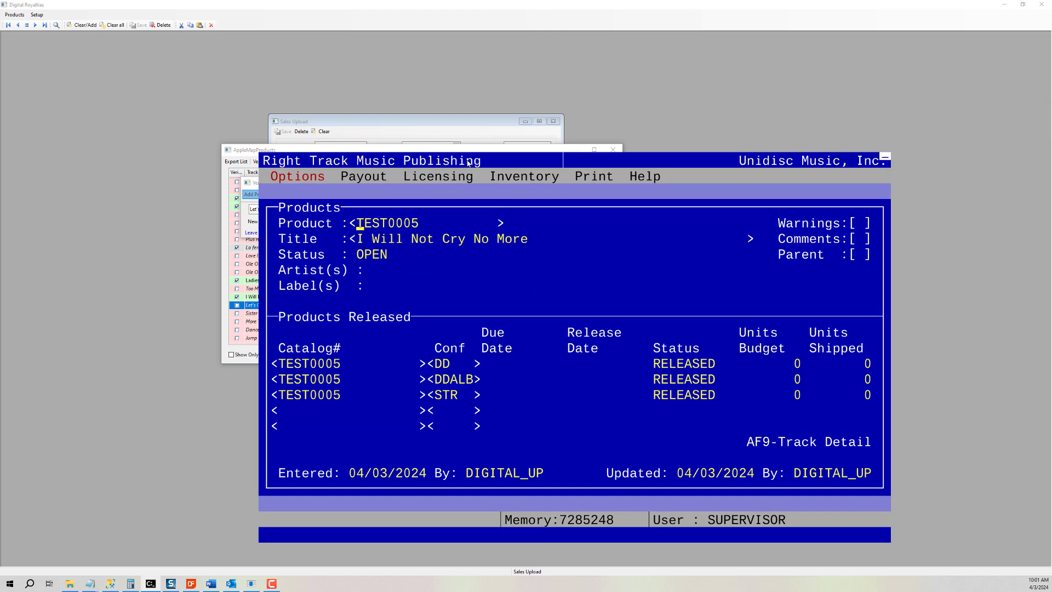
key(F4)
key(Down)
key(Down)
key(Down)
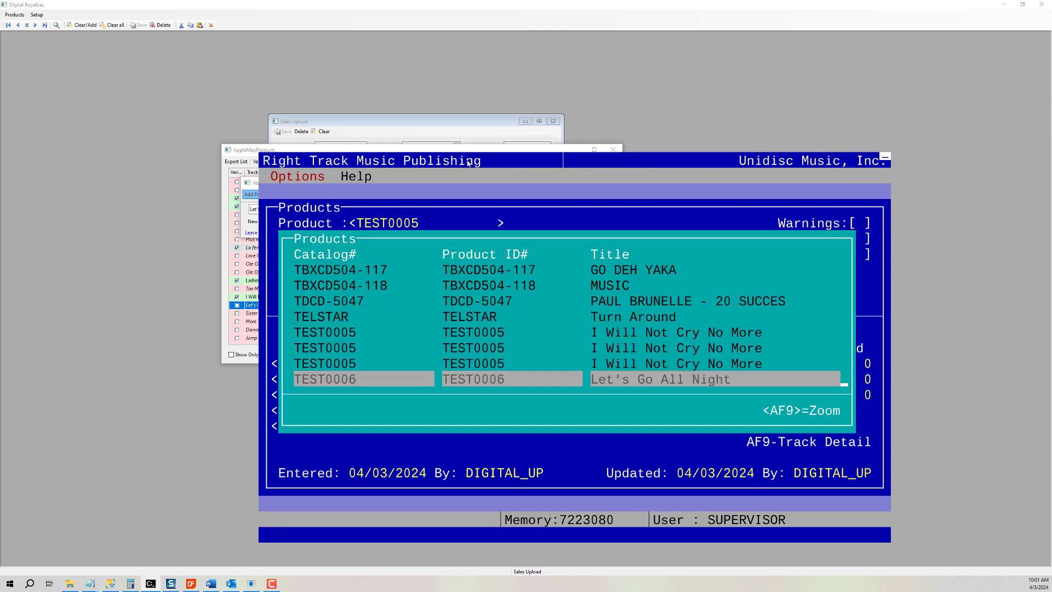
key(Return)
key(F6)
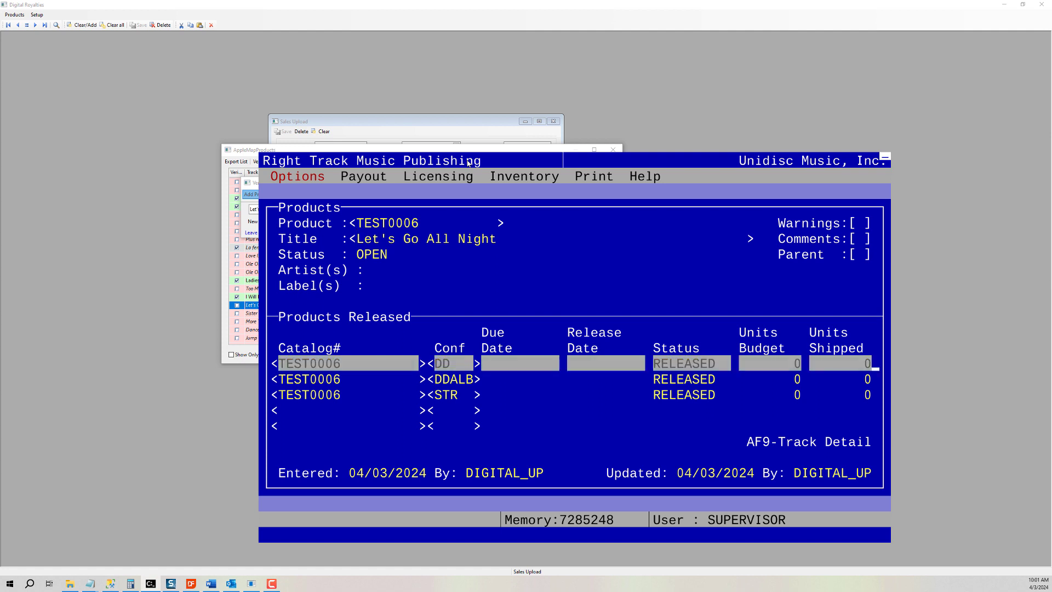
key(Down)
key(Return)
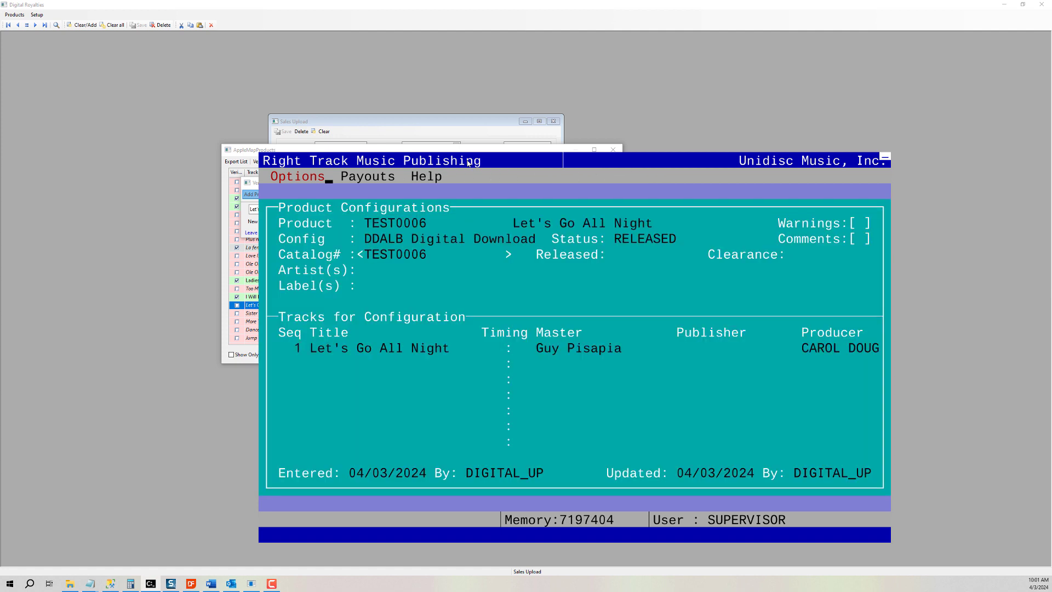
View the artist/producer payouts for the DDALB configuration and open producer contract PR10631/02.
key(Right)
key(Return)
key(Return)
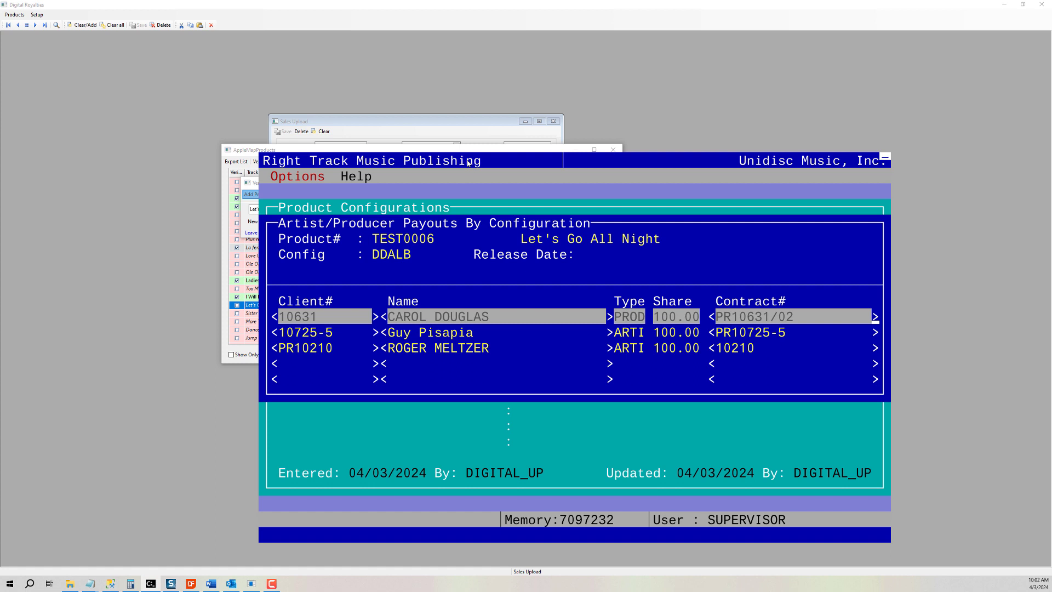
key(Return)
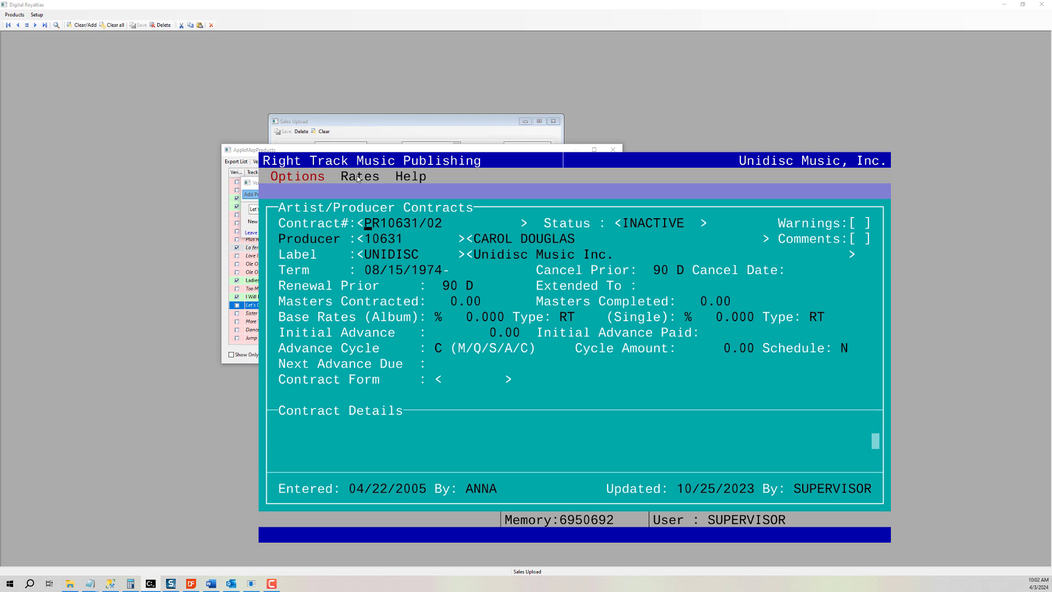
Examine the configuration rates of producer contract PR10631/02, and return to the Digital Royalties product configuration window.
click(358, 177)
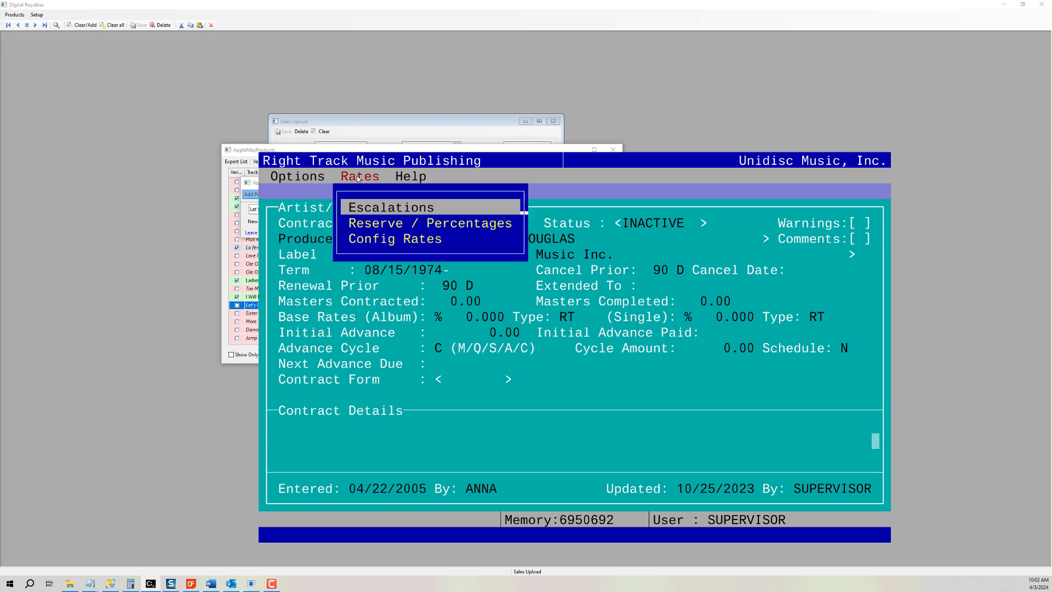
key(Down)
key(Down)
key(Return)
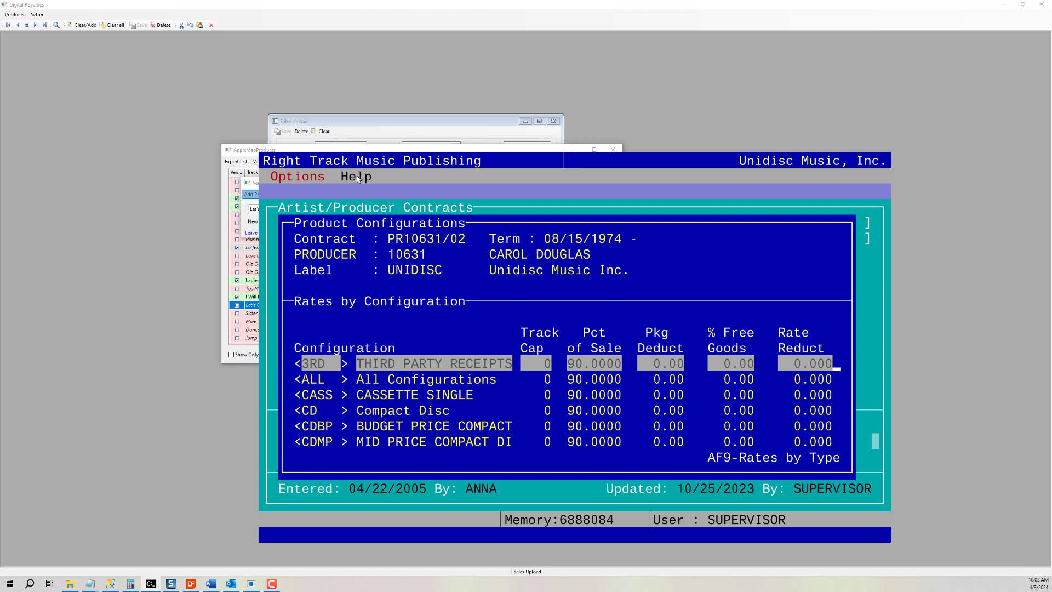
click(166, 413)
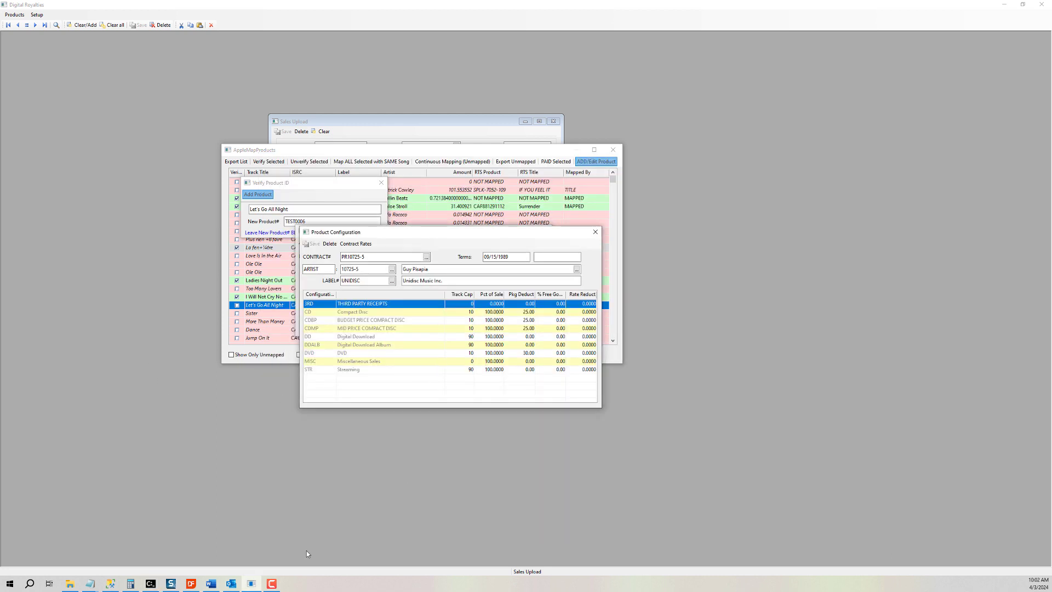
Review the territory rates of the DD configuration under contract PR10725-5, and return to the track mapping list.
click(151, 580)
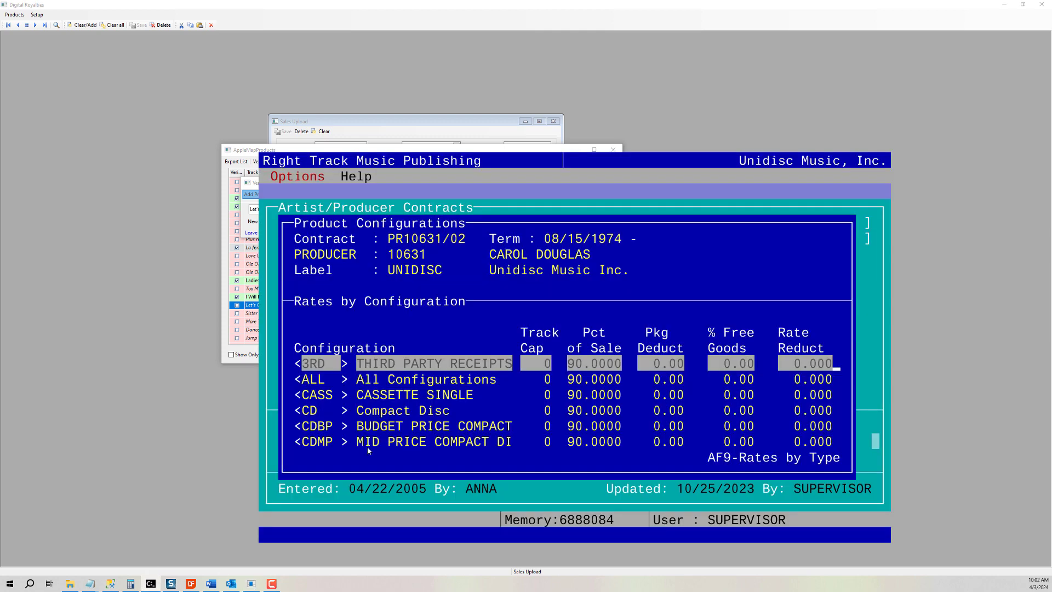
click(197, 428)
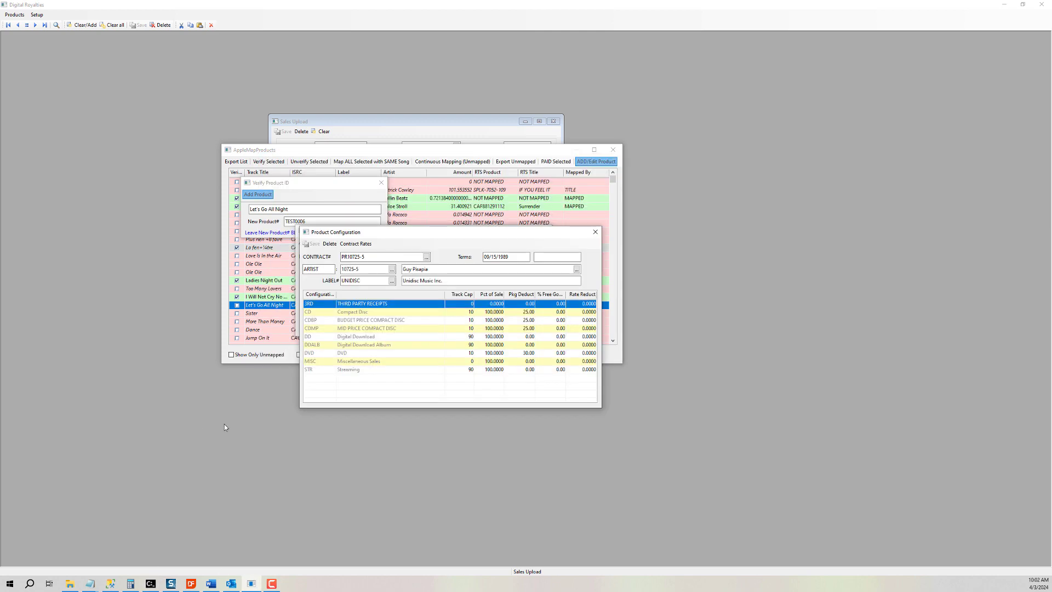
click(372, 337)
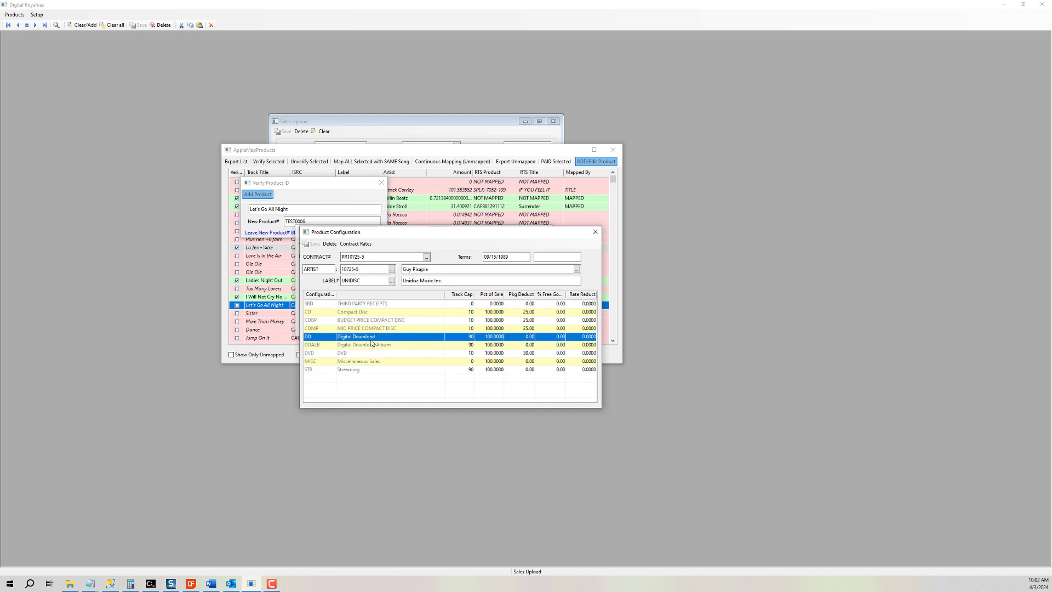
double_click(375, 338)
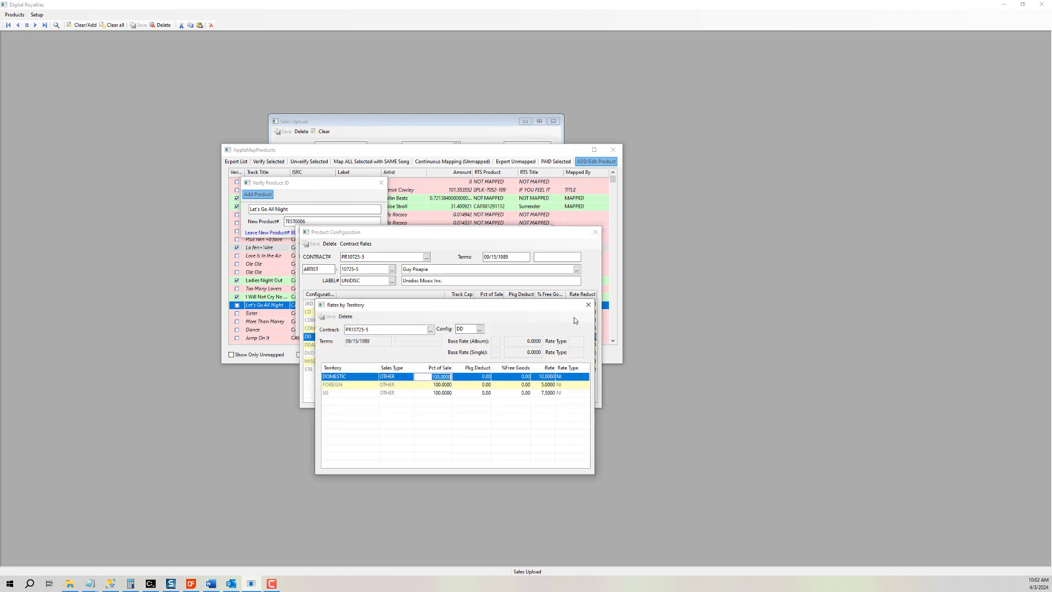
click(588, 300)
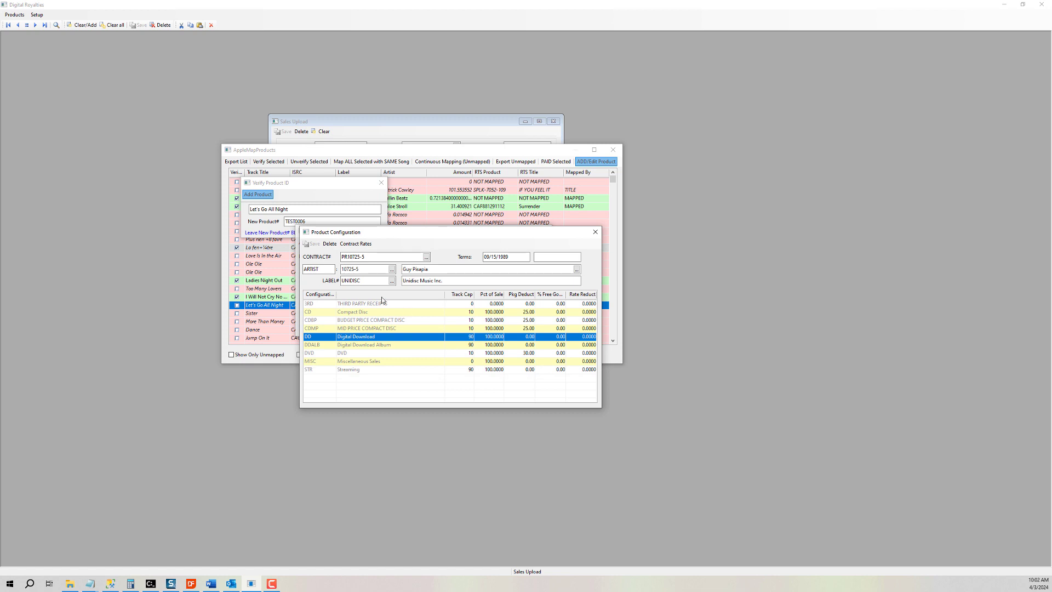
click(356, 243)
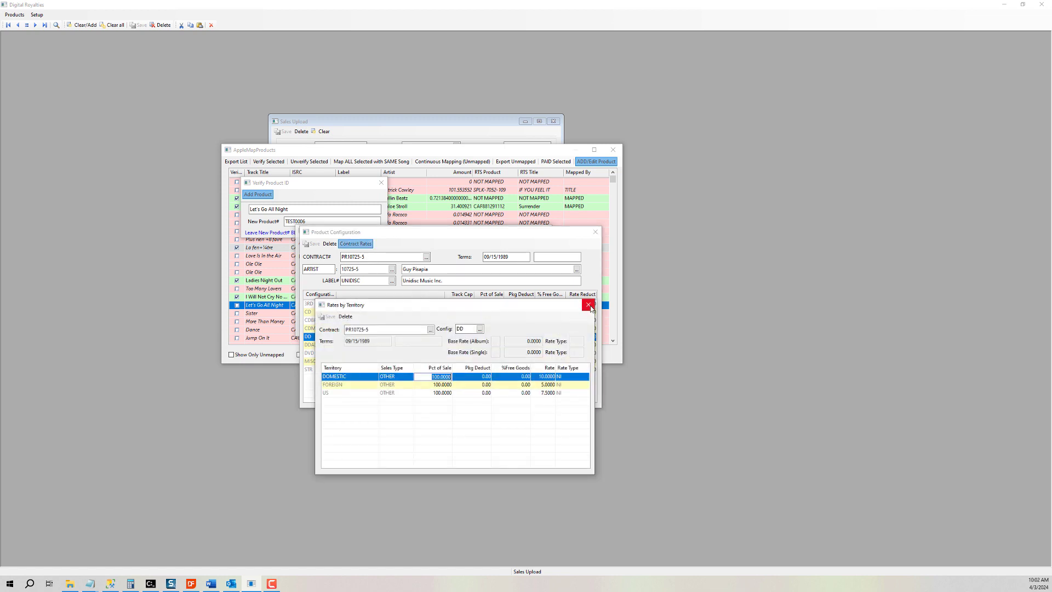
click(588, 304)
click(595, 232)
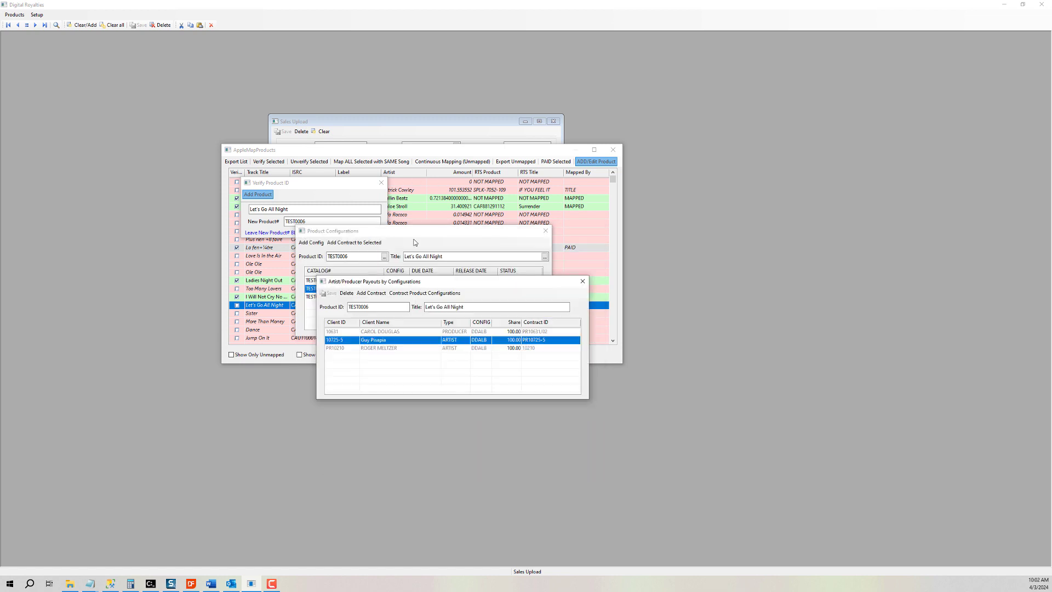
click(546, 231)
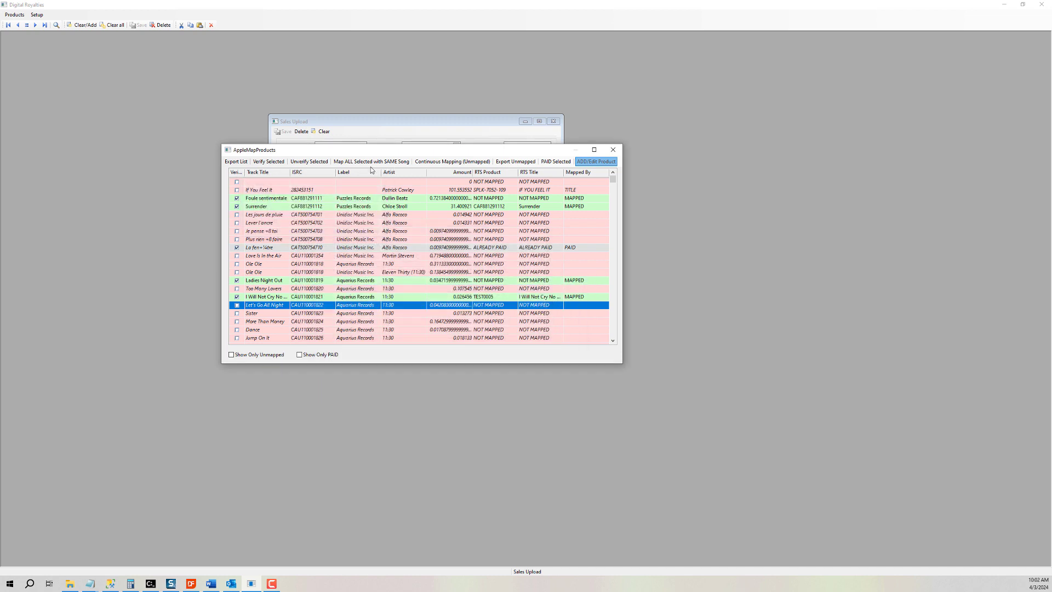
View the product configurations of the Foule sentimentale track and close them.
click(350, 198)
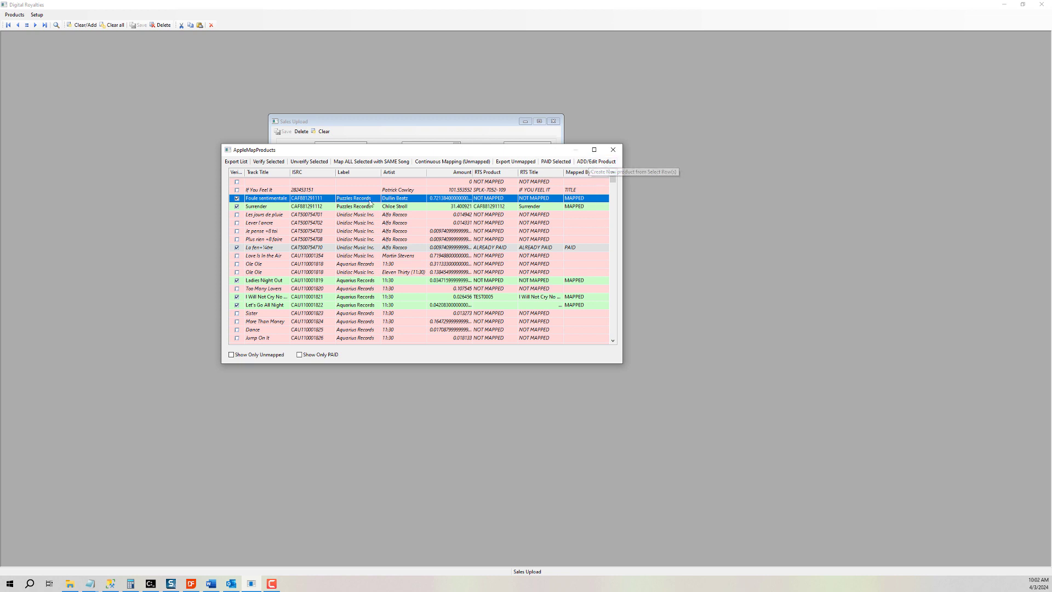
click(598, 162)
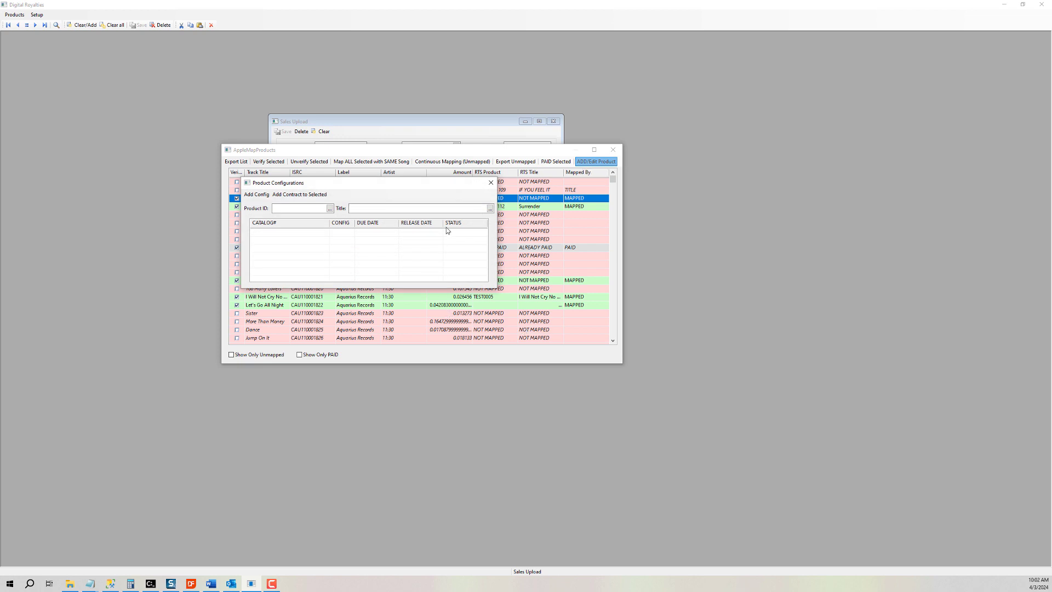
click(491, 182)
Assign ASTRAL RADIO producer contract PR10758-1 to the DDALB configuration of the Surrender product.
click(407, 206)
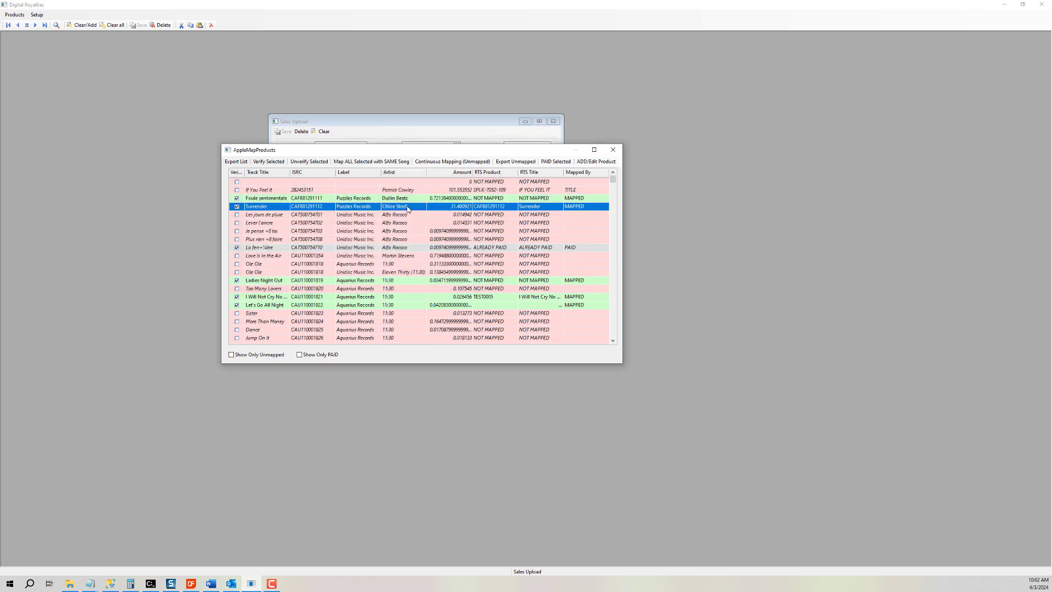
click(585, 162)
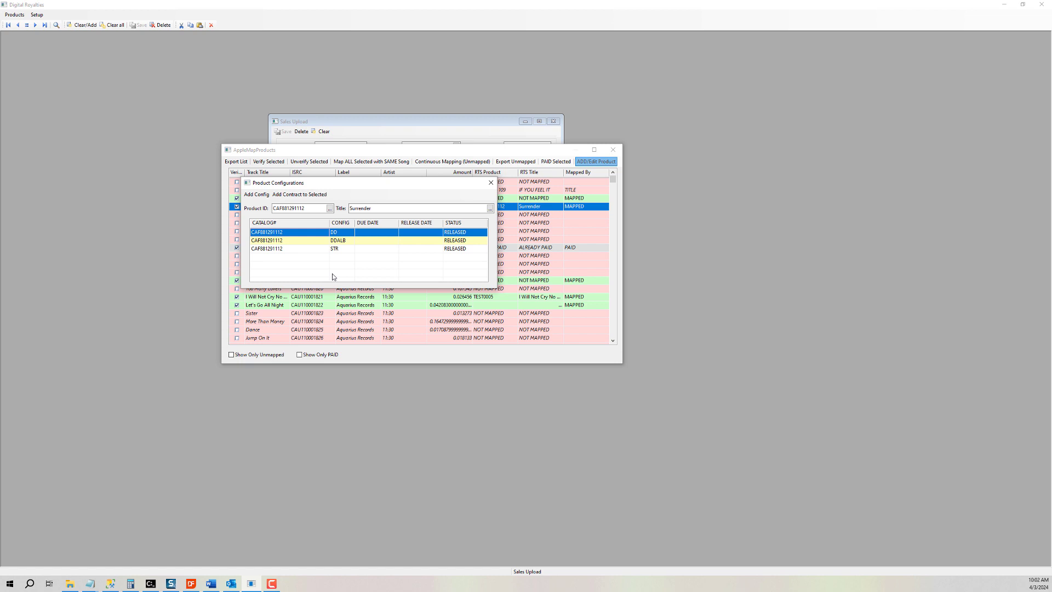
click(346, 243)
double_click(346, 243)
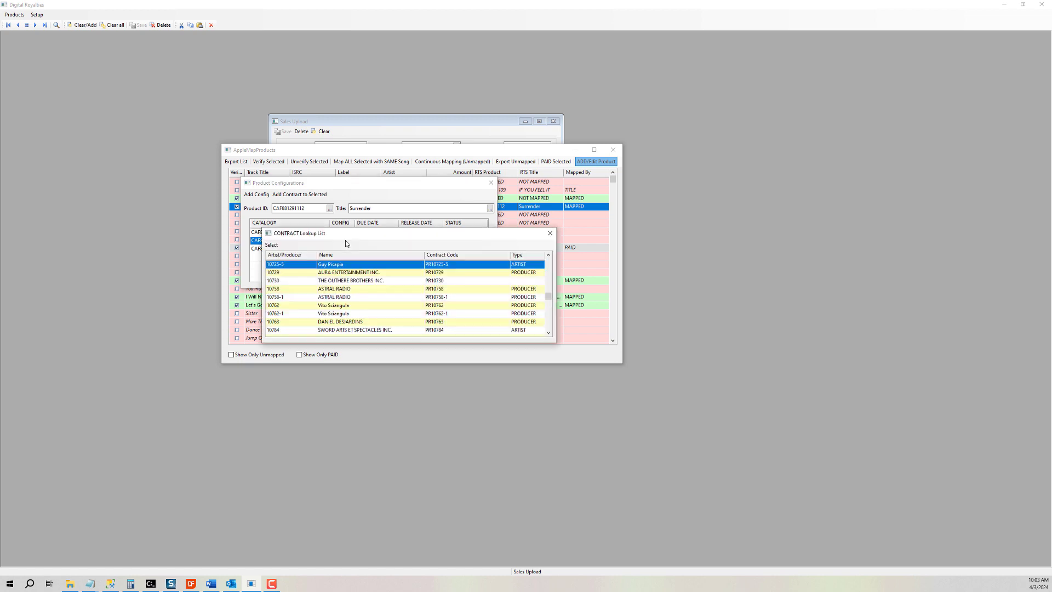
click(350, 297)
click(272, 245)
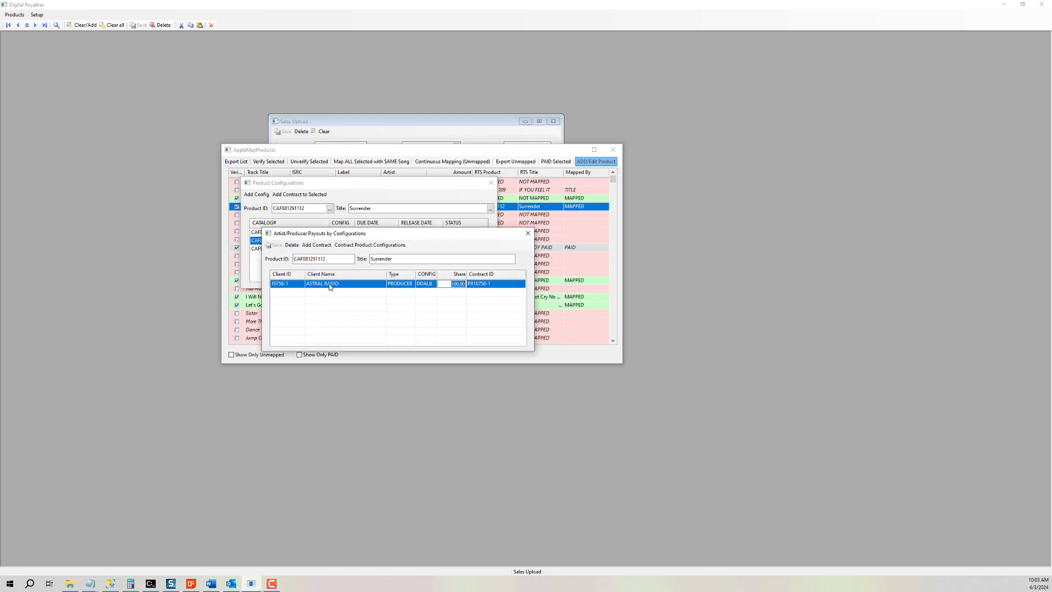
Examine the contract product configurations behind the Surrender producer payout, and close the track mapping and Sales Upload windows.
click(334, 285)
double_click(334, 285)
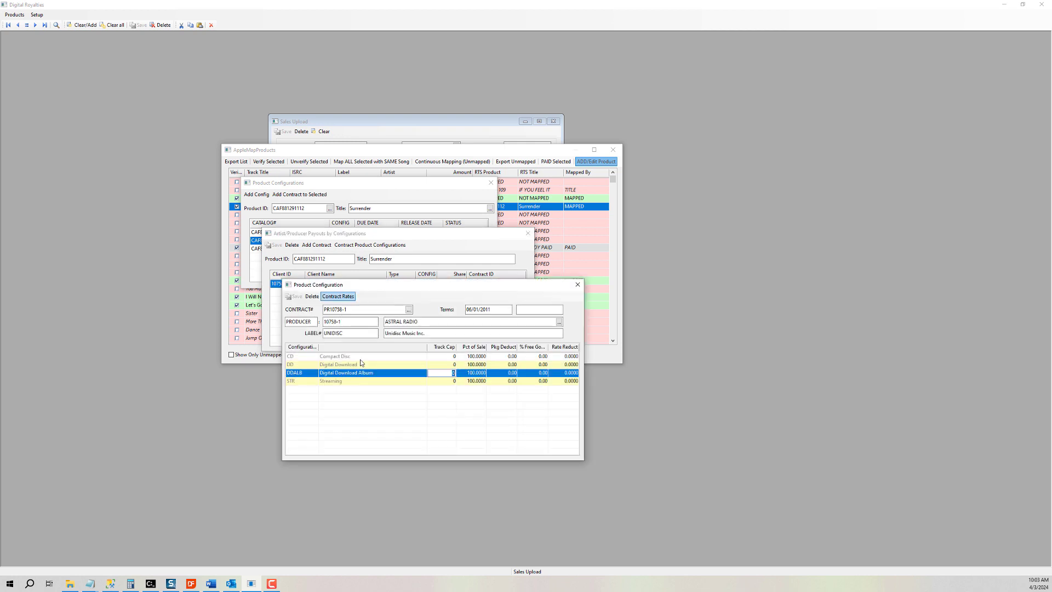
click(580, 286)
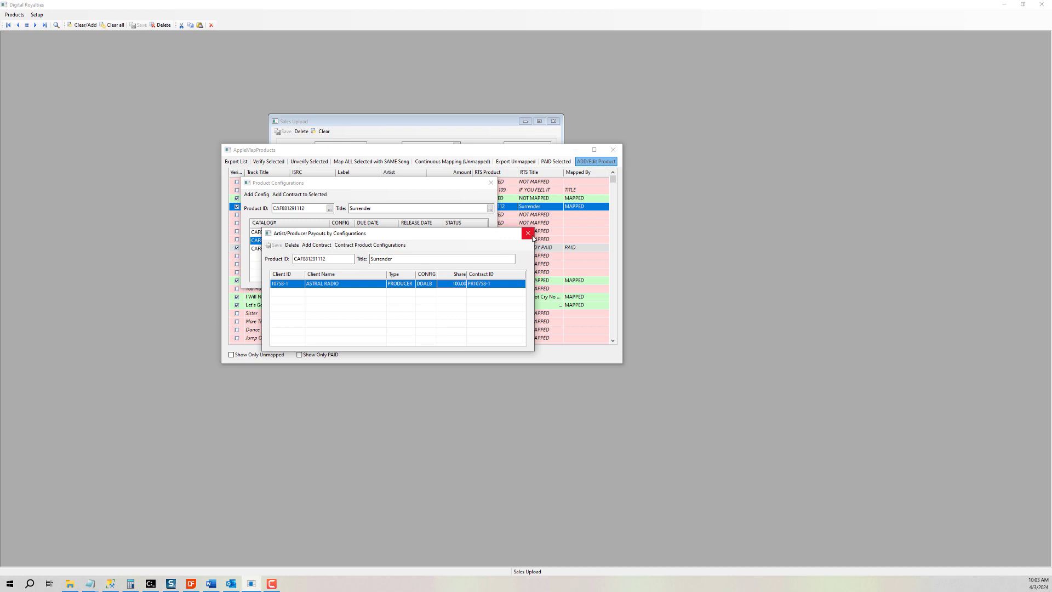
click(527, 233)
click(490, 183)
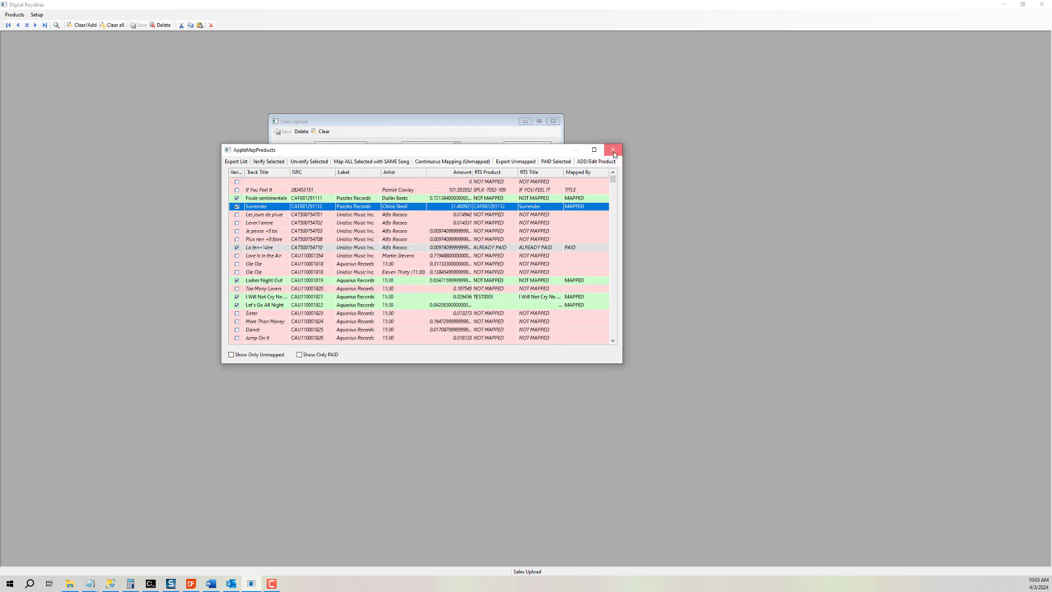
click(613, 150)
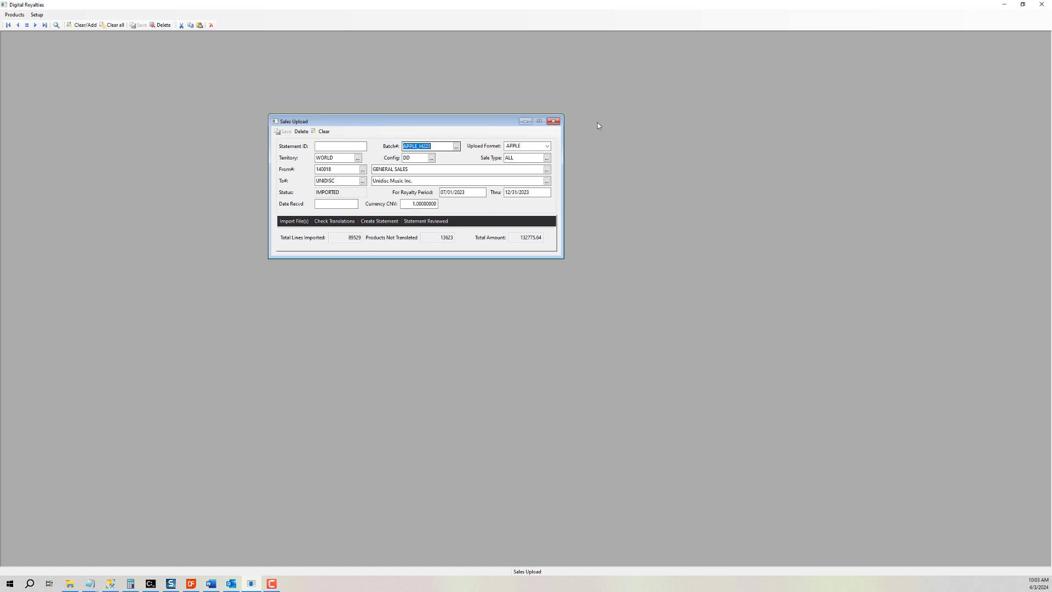
click(554, 121)
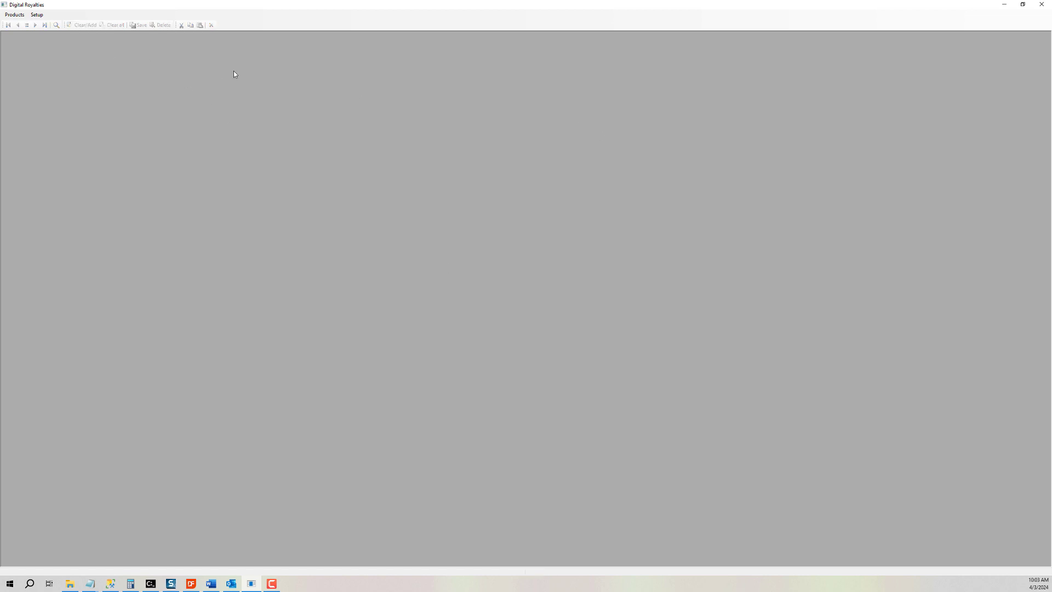
Open the artist/producer contract product configurations and examine the territory rates of the DDALB configuration under contract PR10758-1.
click(14, 15)
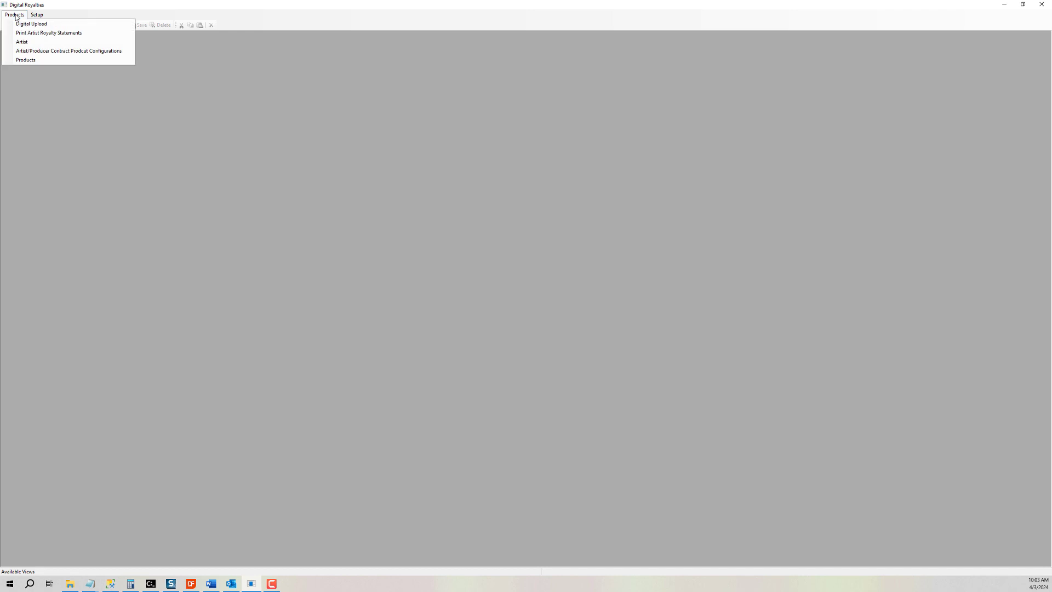
click(47, 51)
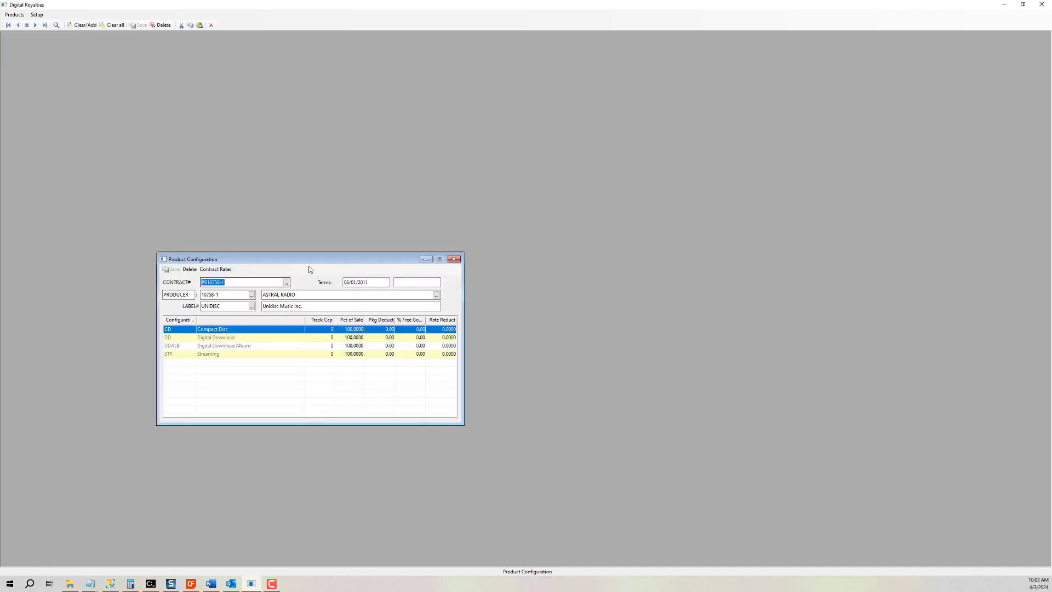
drag(317, 260, 334, 153)
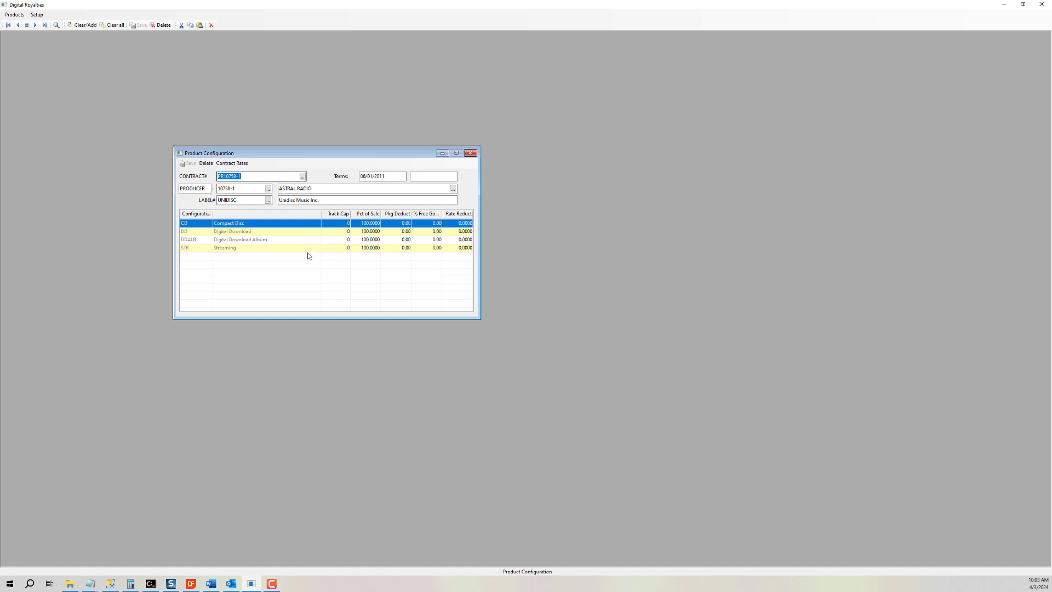
click(258, 239)
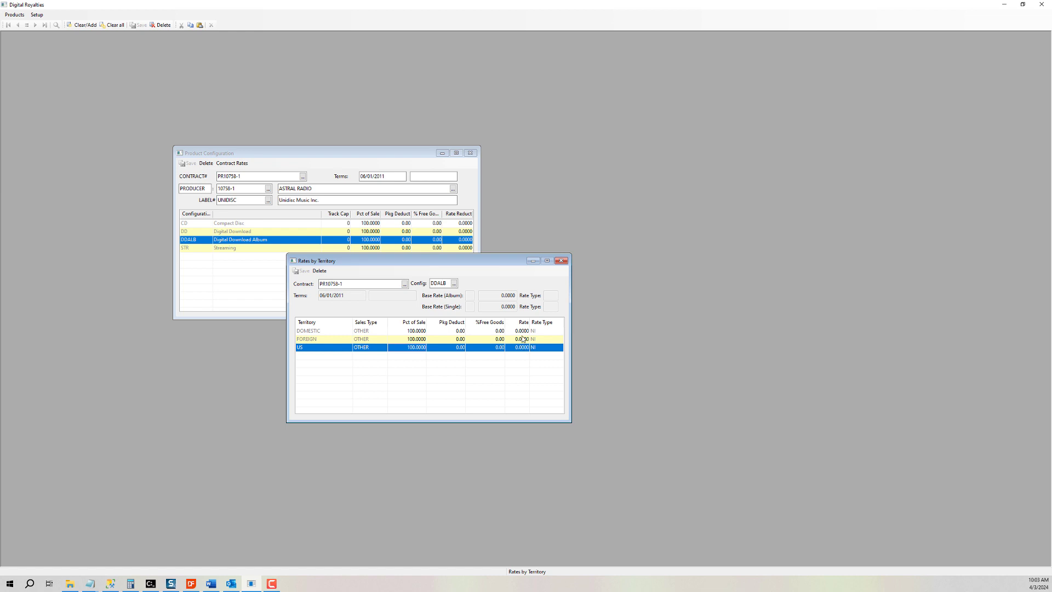
click(561, 260)
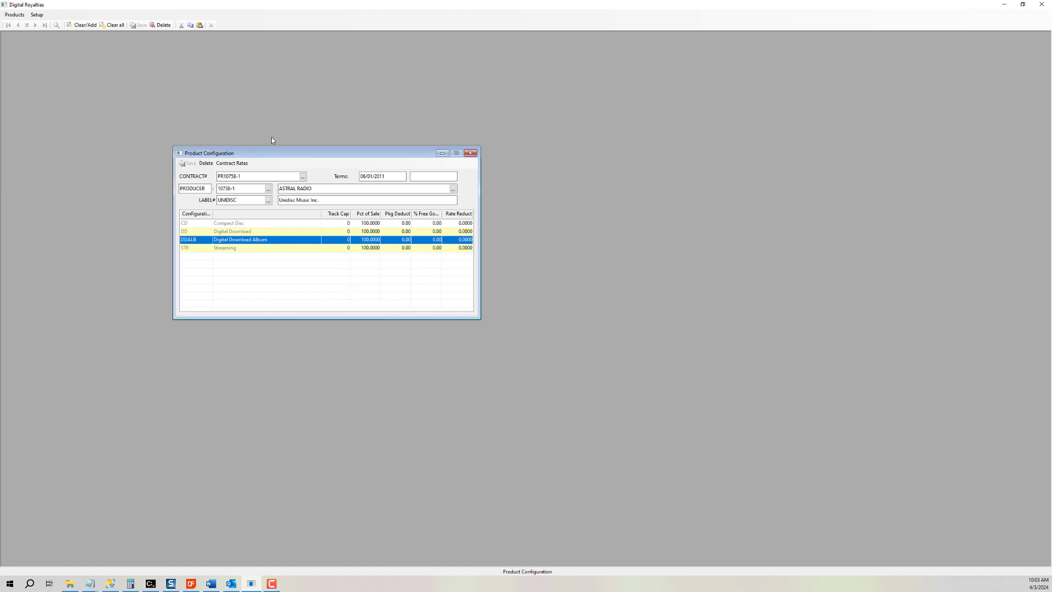
double_click(241, 241)
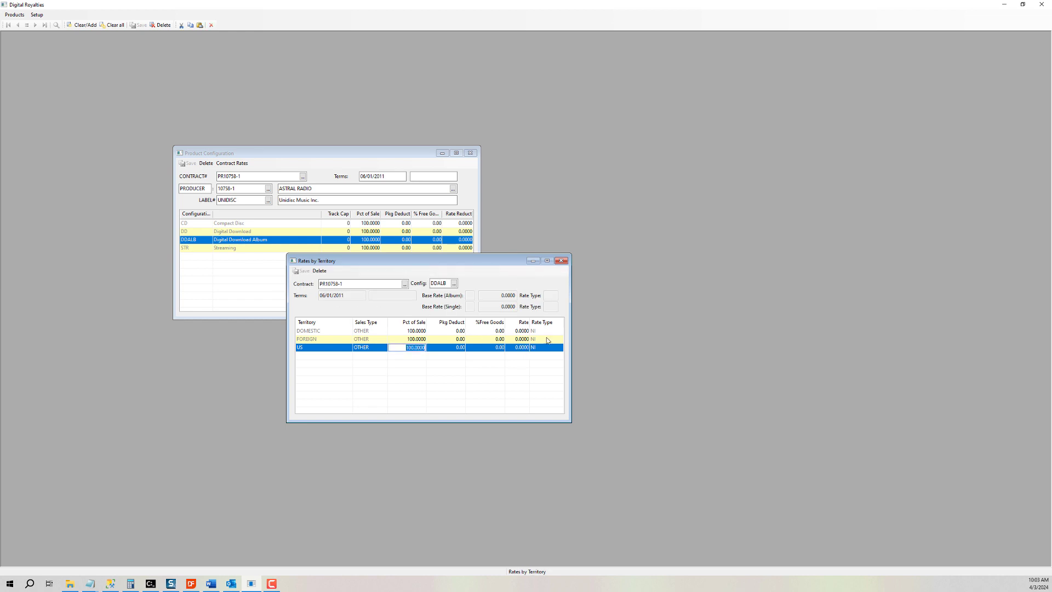
click(561, 261)
click(470, 153)
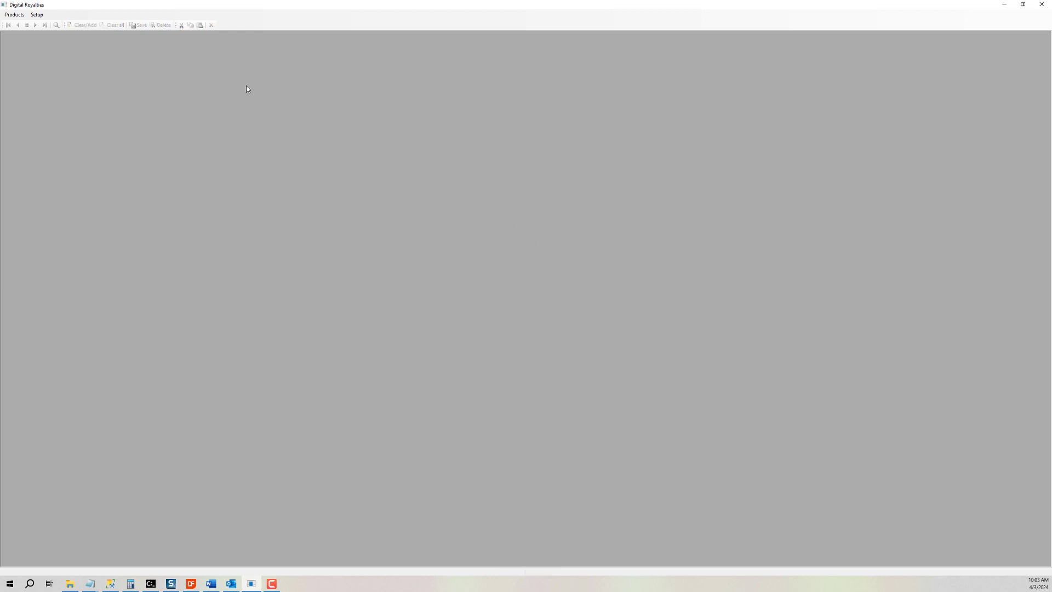
Look up product UBX108-02 in the products list and view the artist/producer payouts of its DDALB configuration.
click(14, 15)
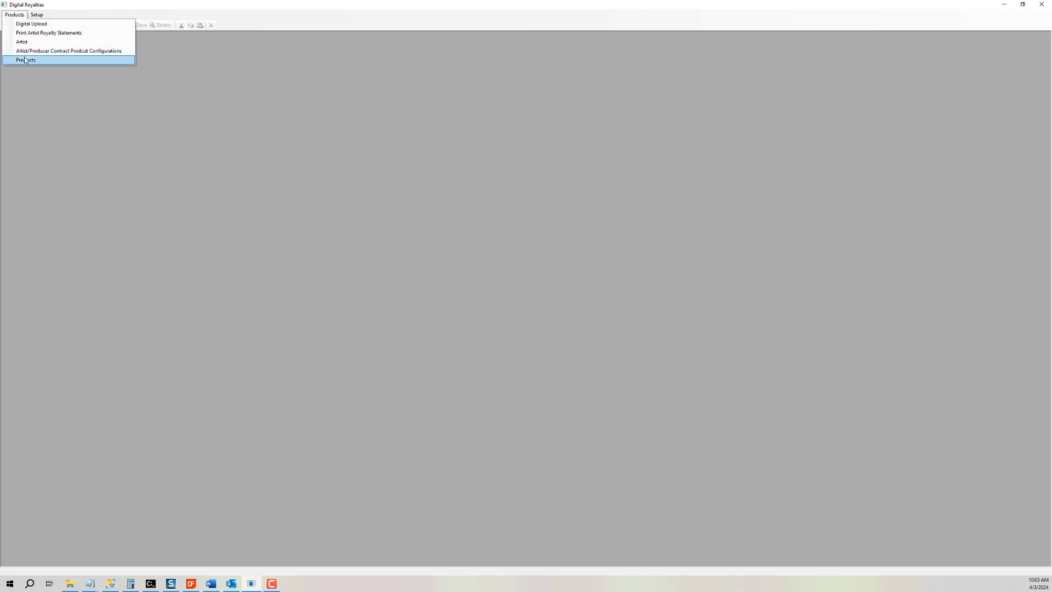
click(25, 52)
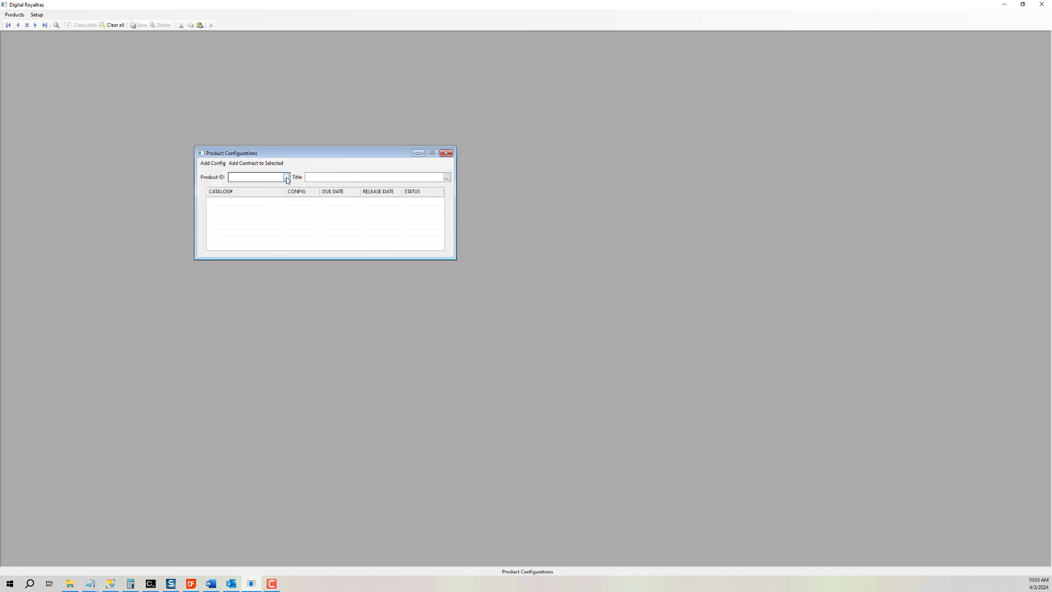
click(286, 177)
click(295, 293)
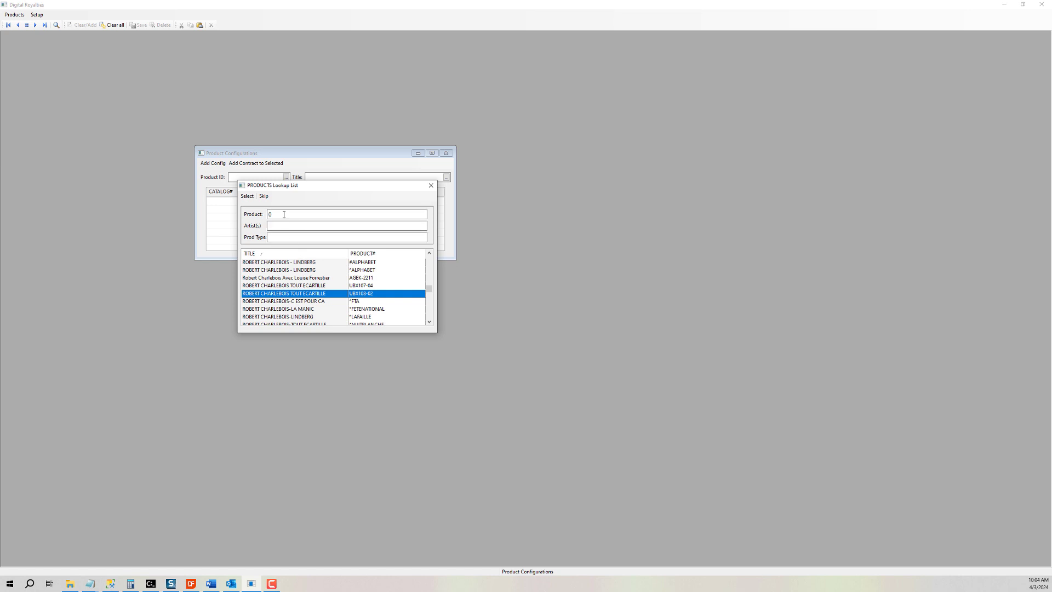
click(247, 196)
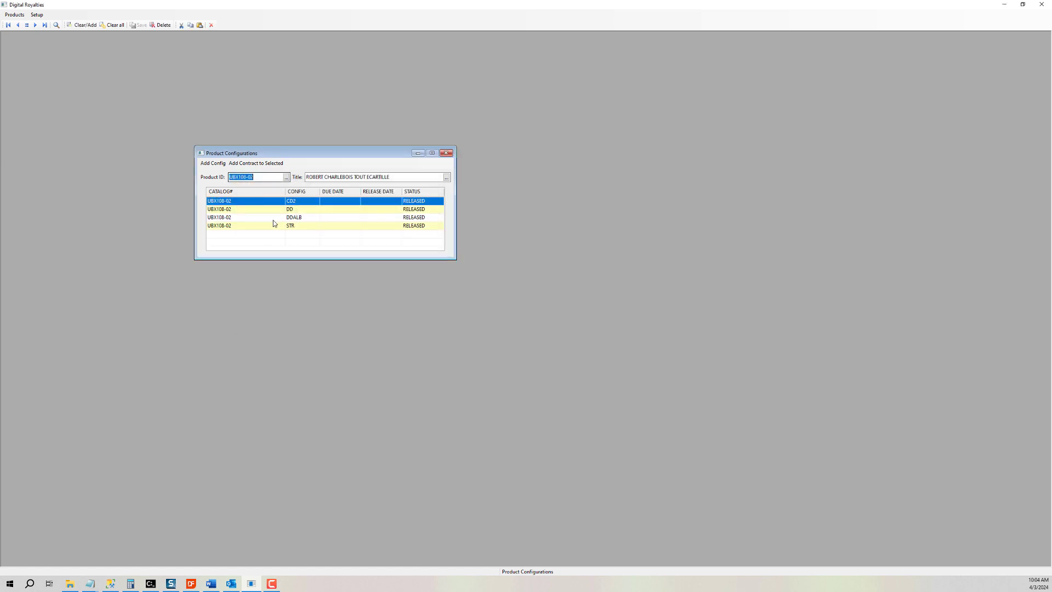
double_click(296, 219)
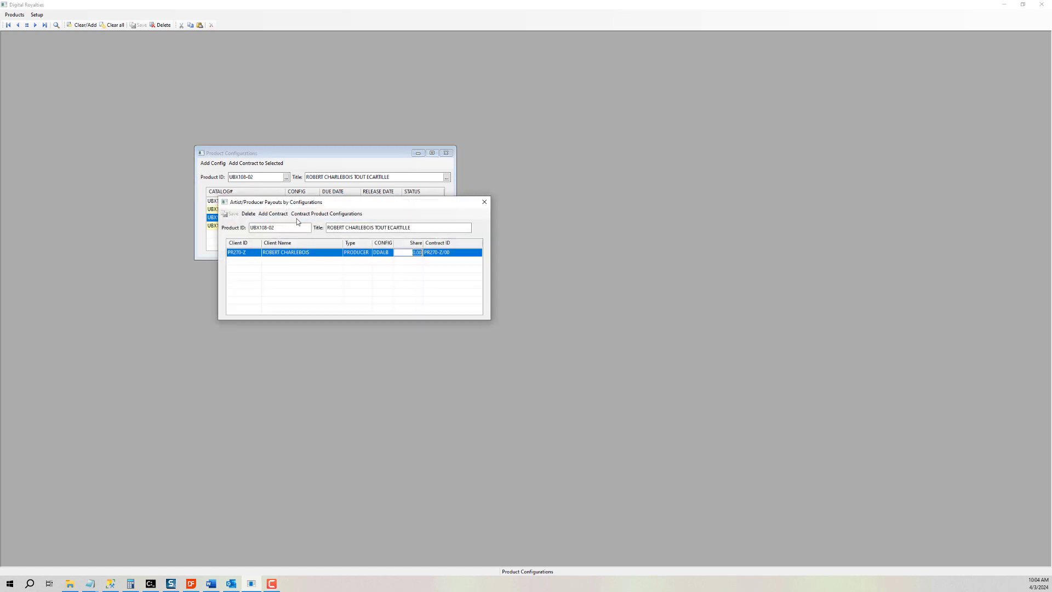
click(484, 202)
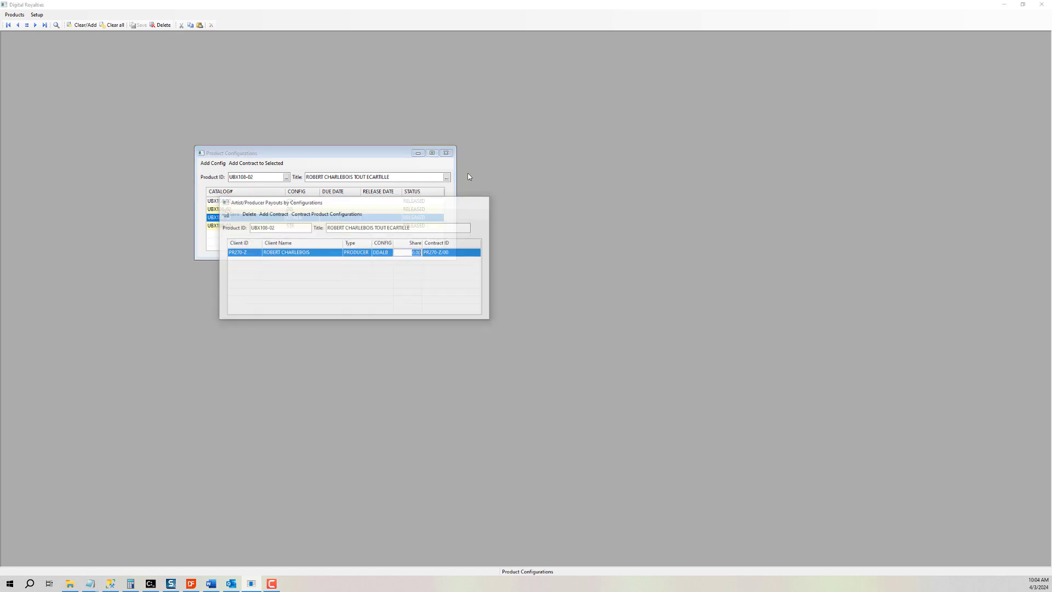
click(446, 153)
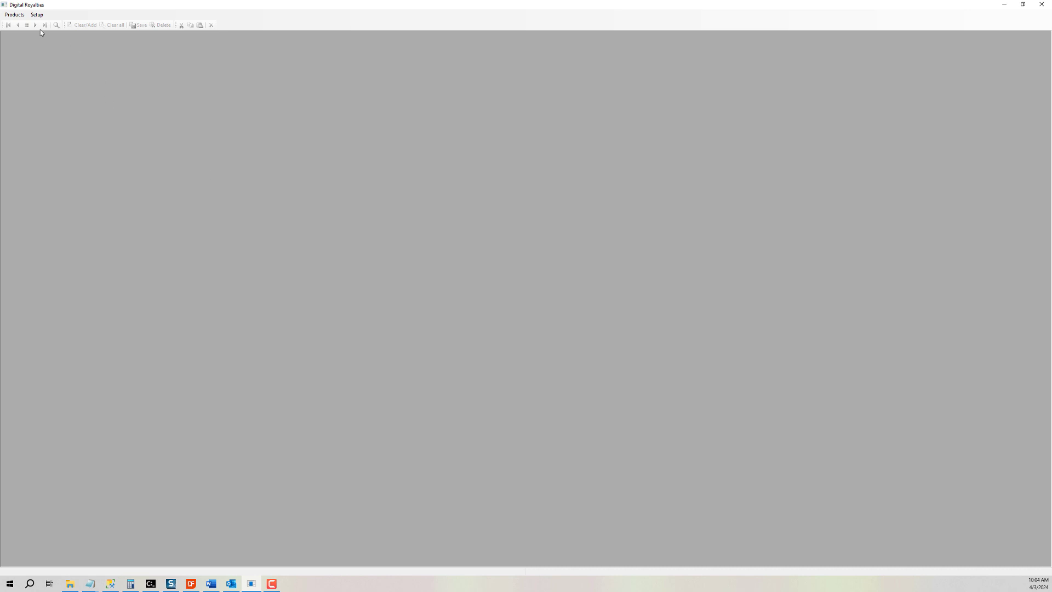
Reopen the product configurations of UBX108-02 from the products list and show the artist/producer payouts for DDALB.
click(14, 14)
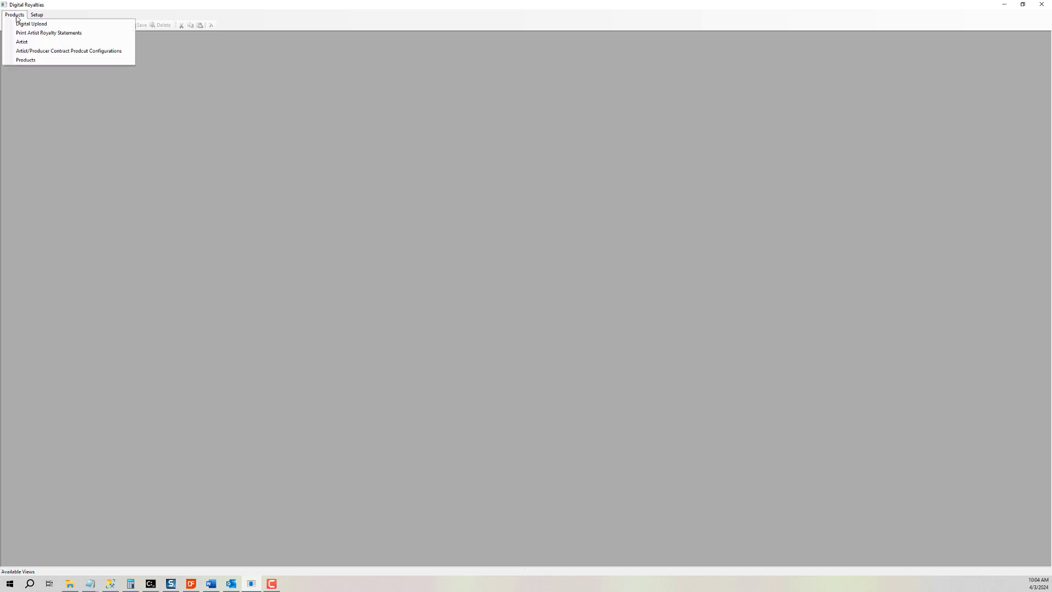
click(29, 64)
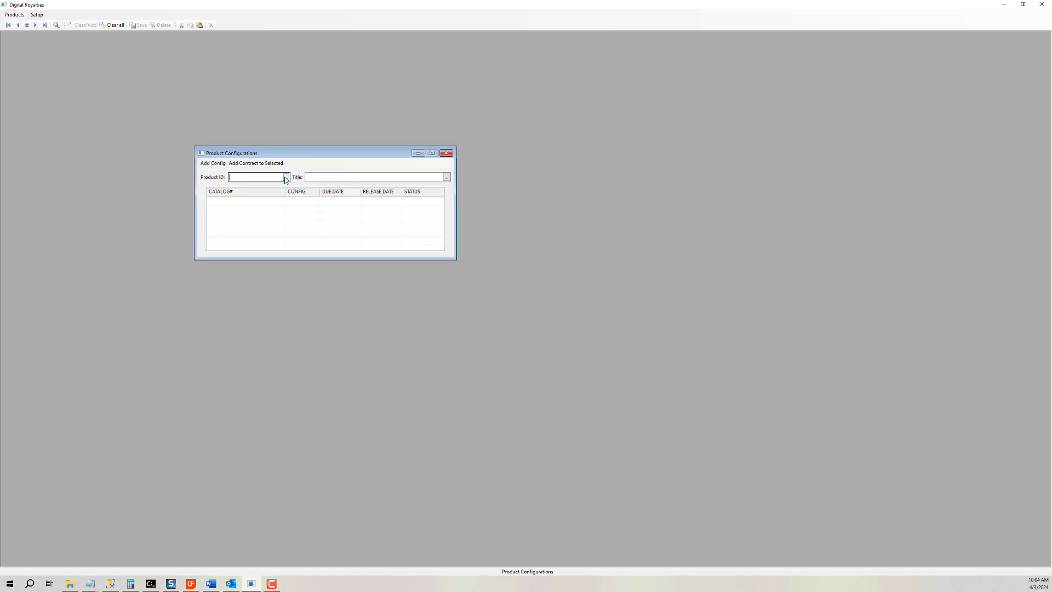
click(285, 178)
click(308, 295)
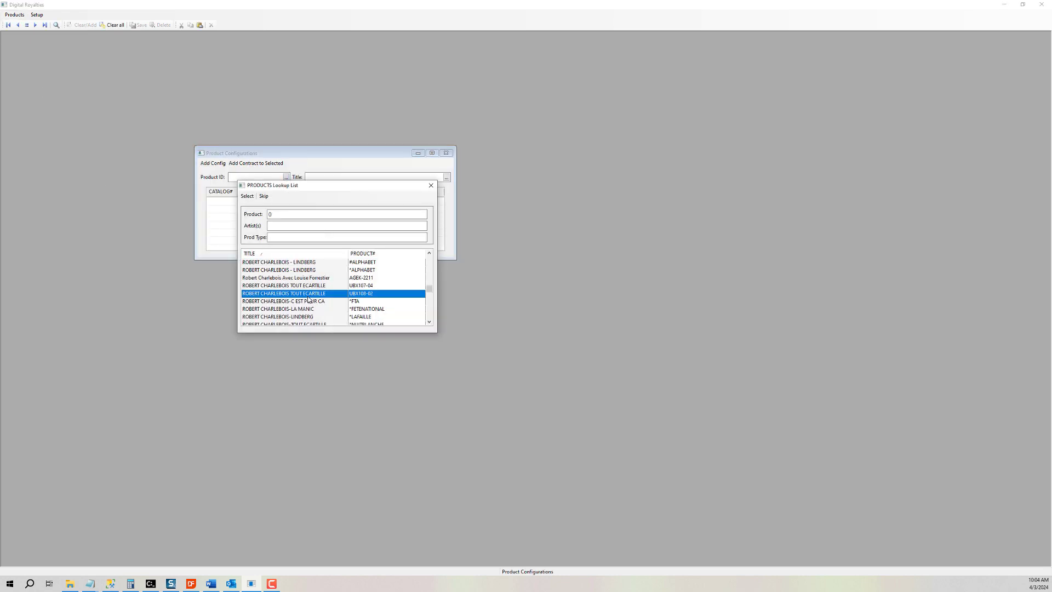
double_click(308, 296)
click(262, 220)
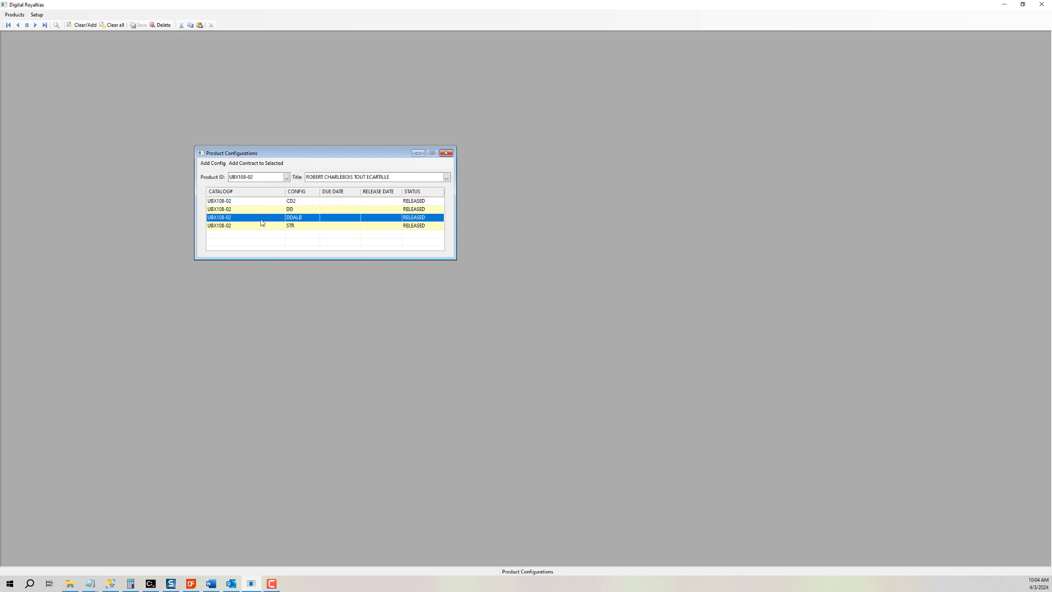
double_click(261, 222)
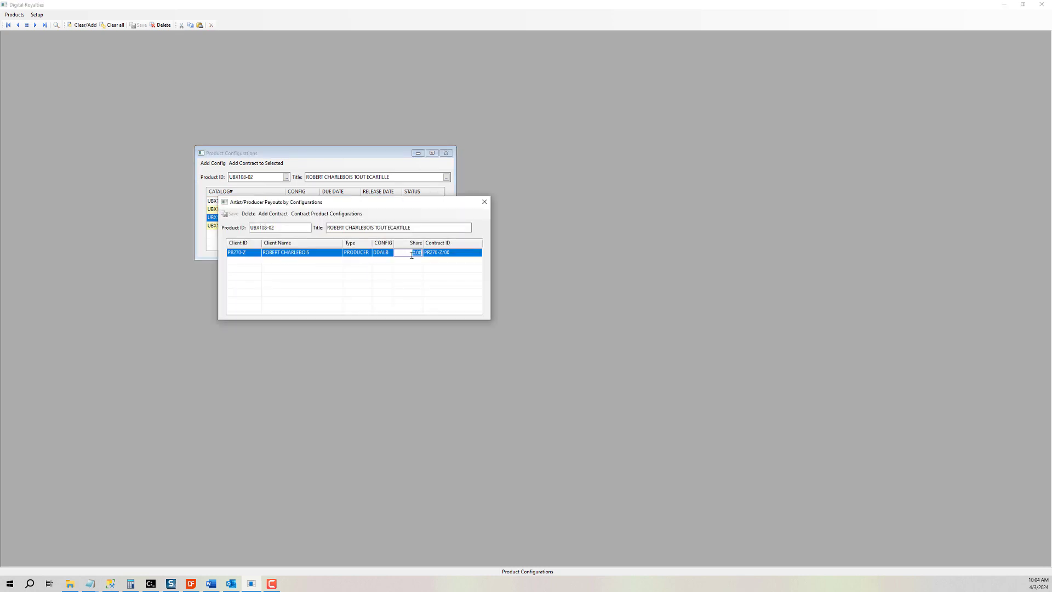
Examine the CD territory rates under producer contract PR270-Z/00 from the payout's contract configurations, and close all the product and contract windows.
click(321, 255)
double_click(322, 255)
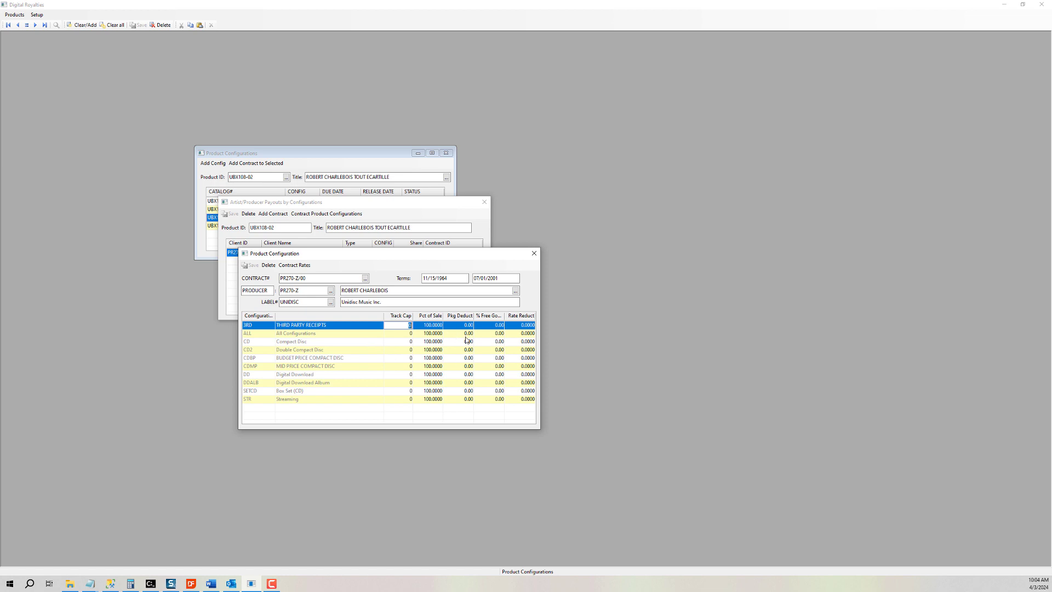
key(BackSpace)
double_click(339, 346)
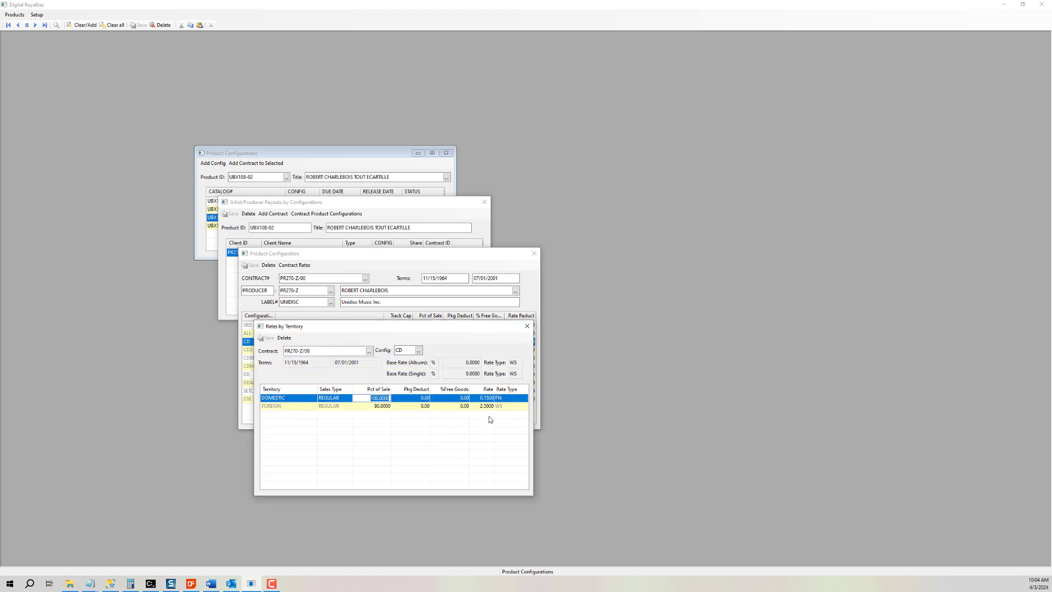
click(527, 326)
click(535, 253)
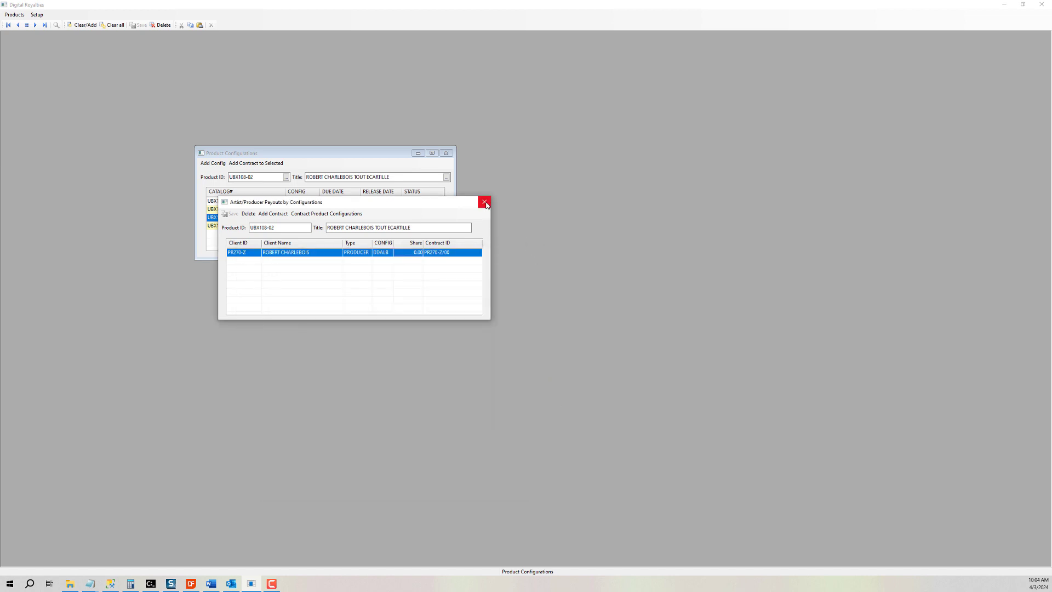
click(485, 202)
click(446, 153)
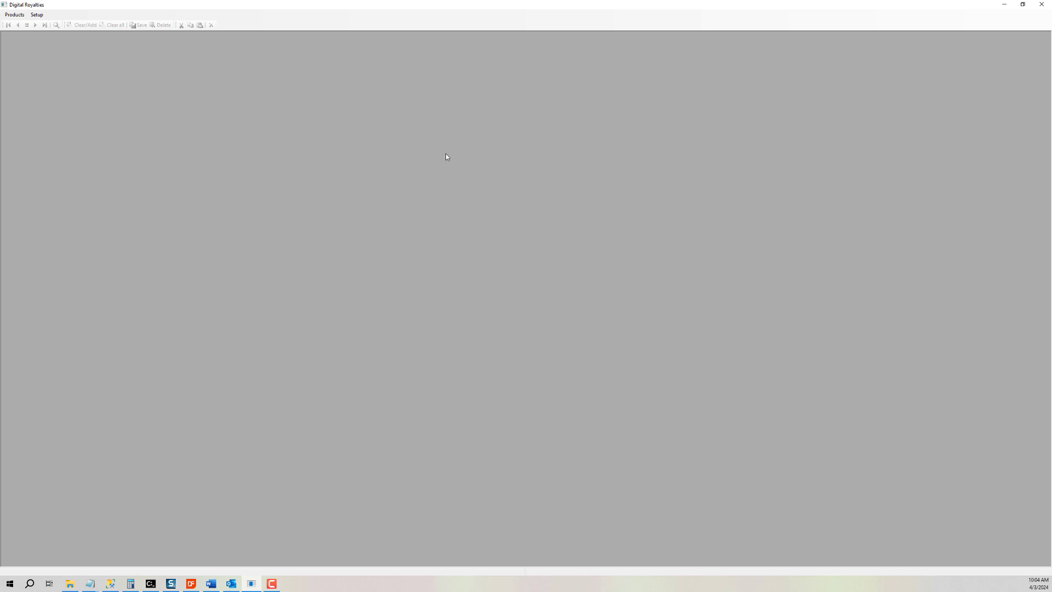